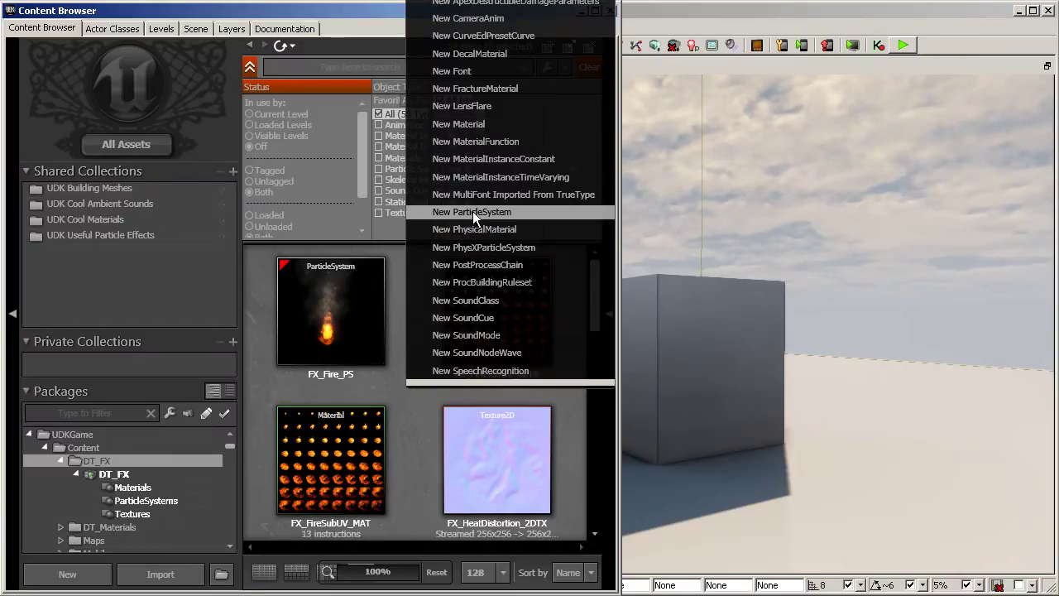
Step: Create a new ParticleSystem asset named FX_Basic_PS in the DT_FX package under the ParticleSystems grouping
click(473, 211)
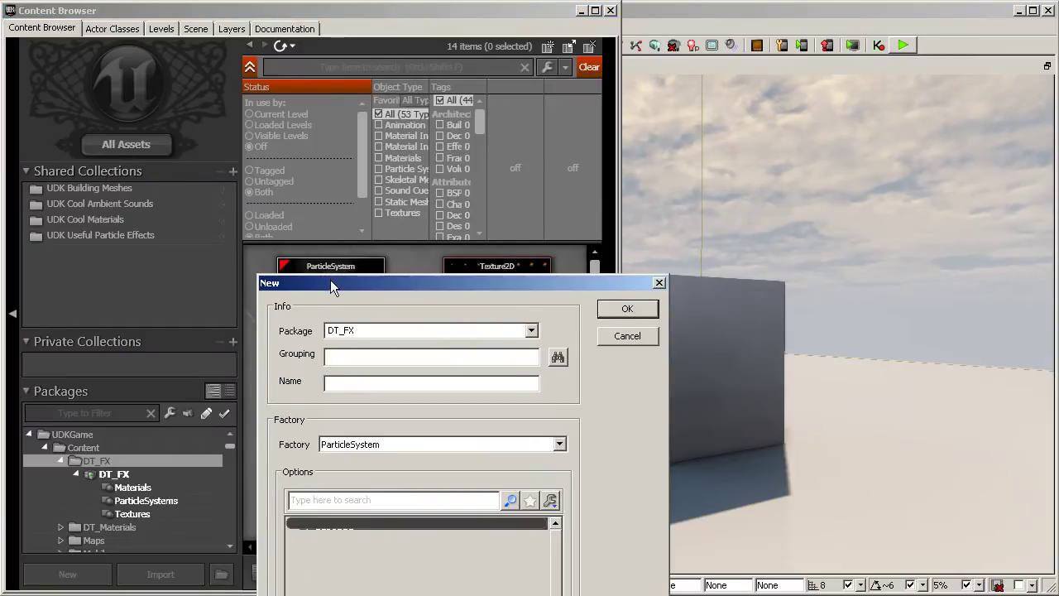
drag(330, 280, 353, 105)
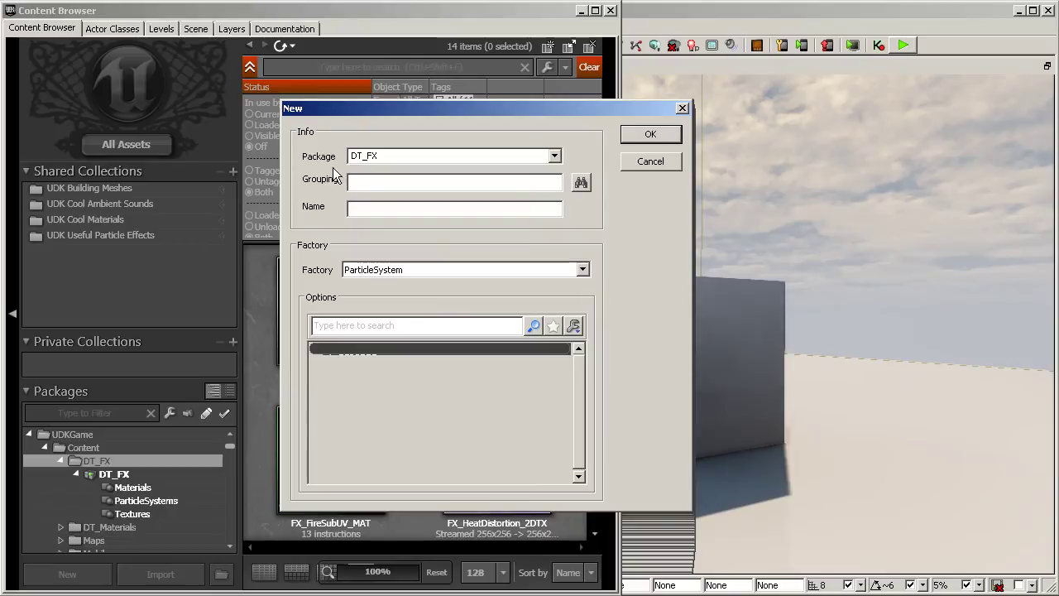
click(404, 152)
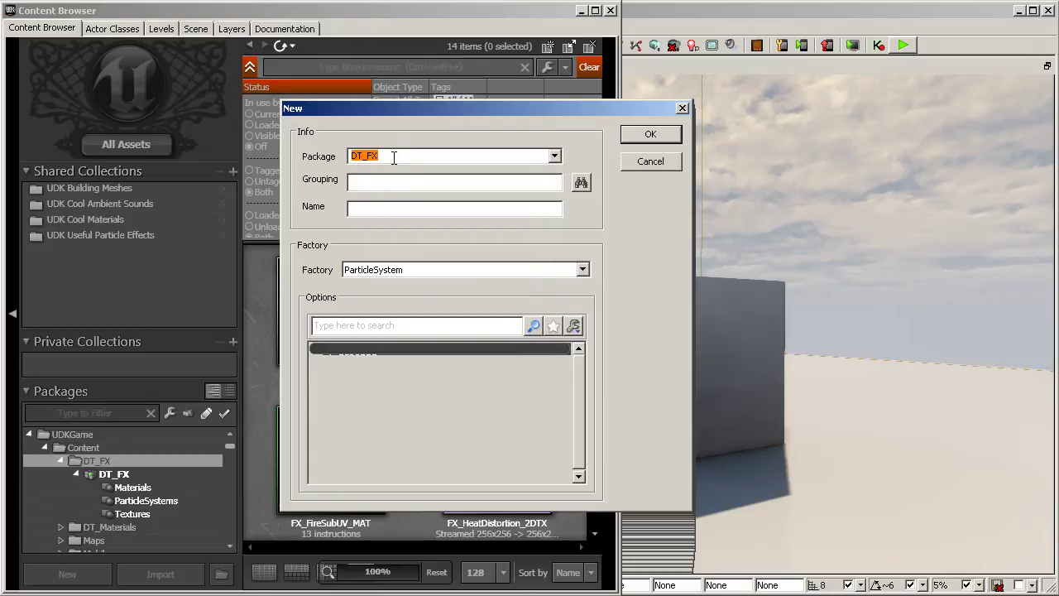
click(388, 183)
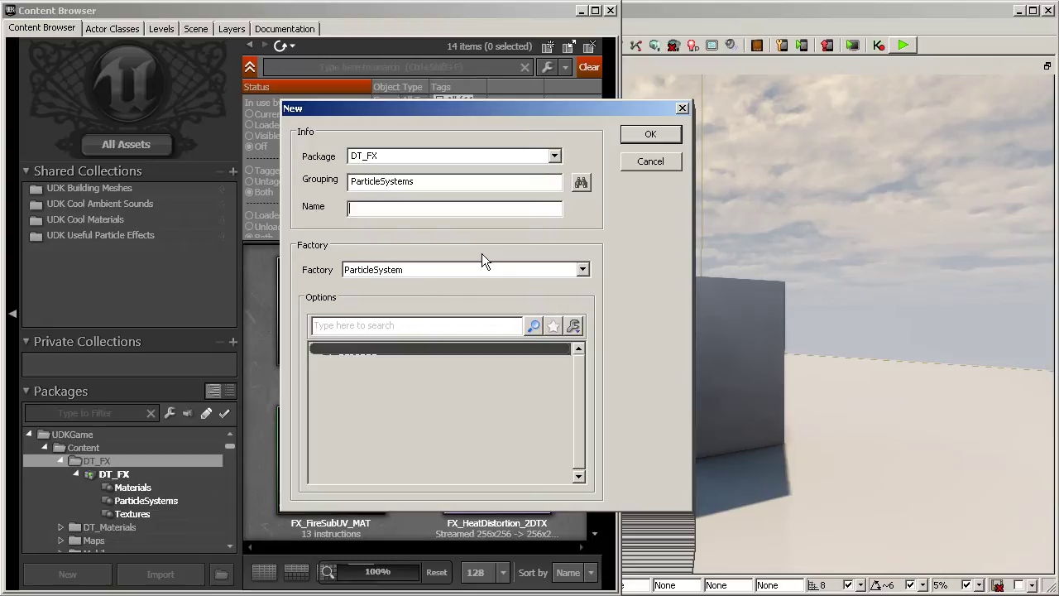
text(FX_Basic_PS)
click(651, 138)
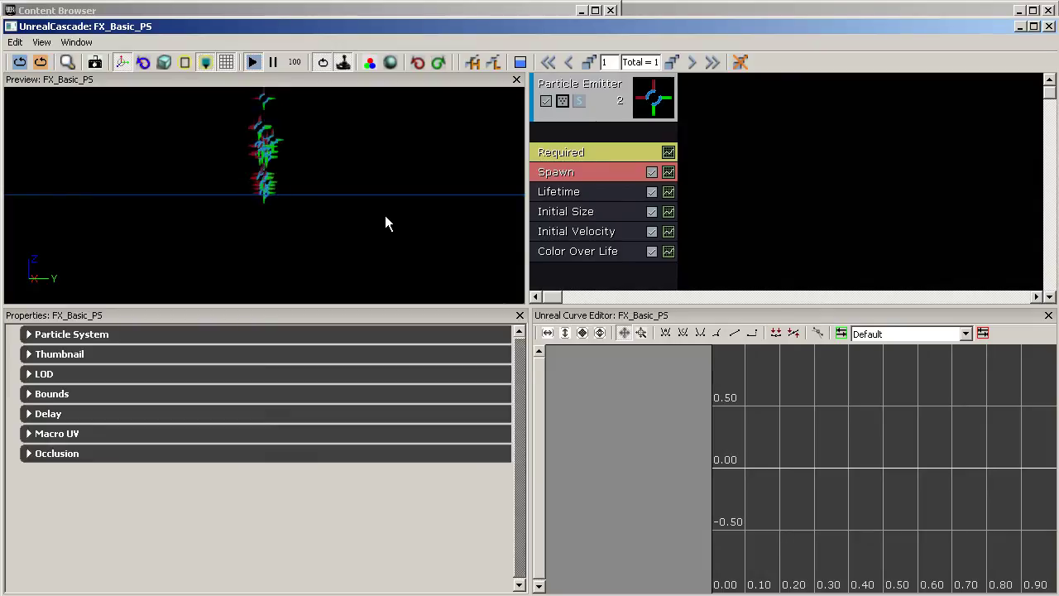
Step: Select the particle system itself through the emitter's Particle System options to display its overall properties
right_click(593, 120)
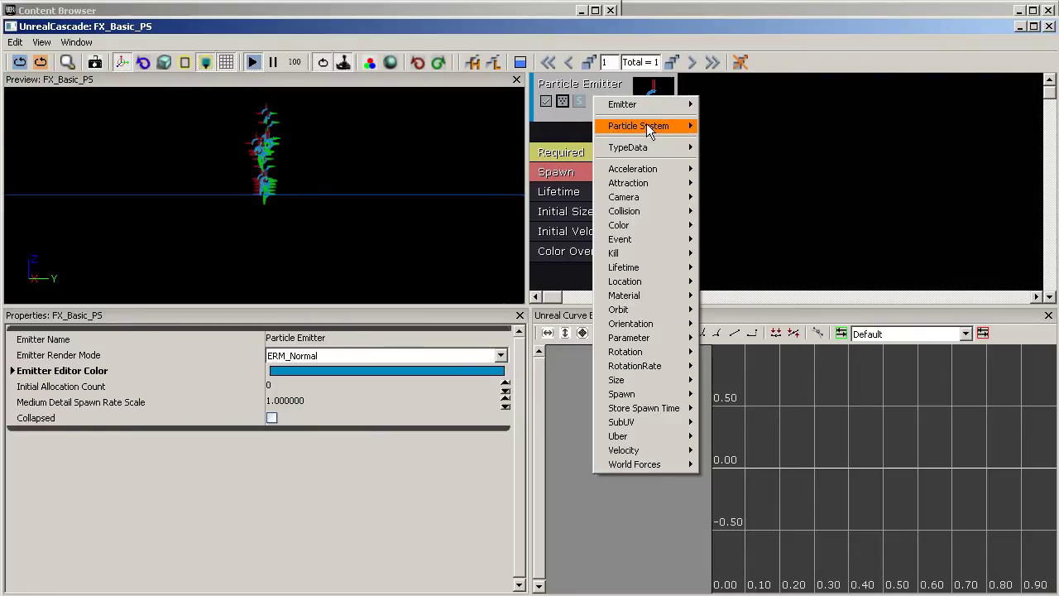
mouse_move(650, 132)
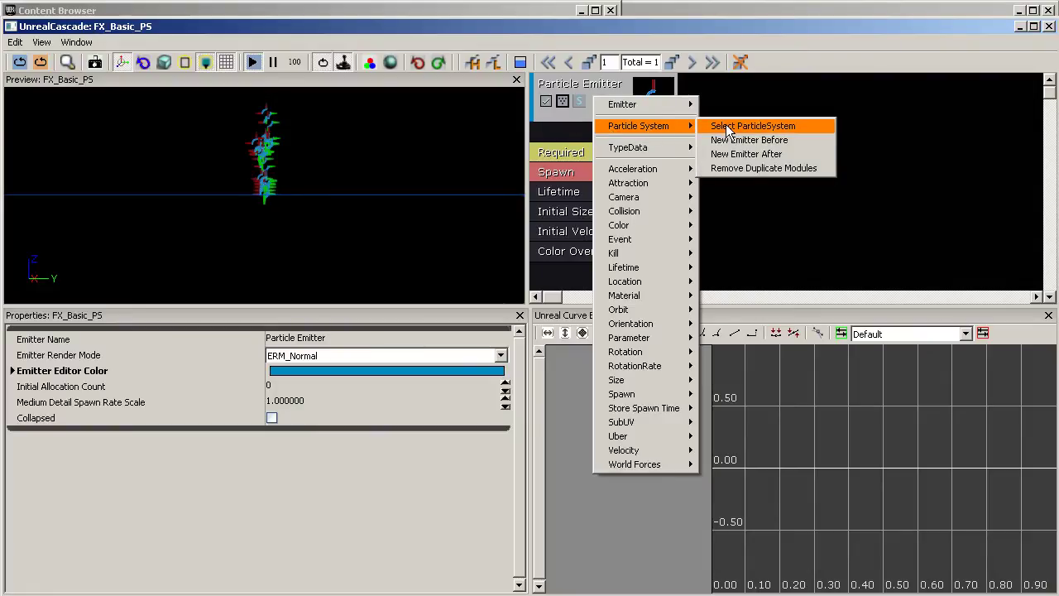
click(728, 131)
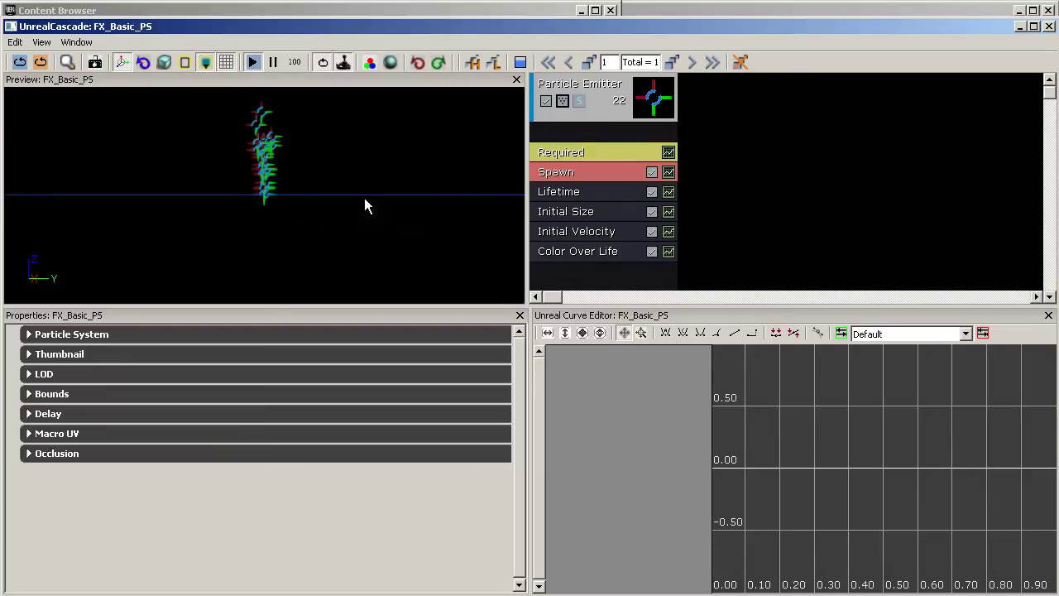
Step: Add a second ParticleSpriteEmitter beside the existing particle emitter
click(610, 120)
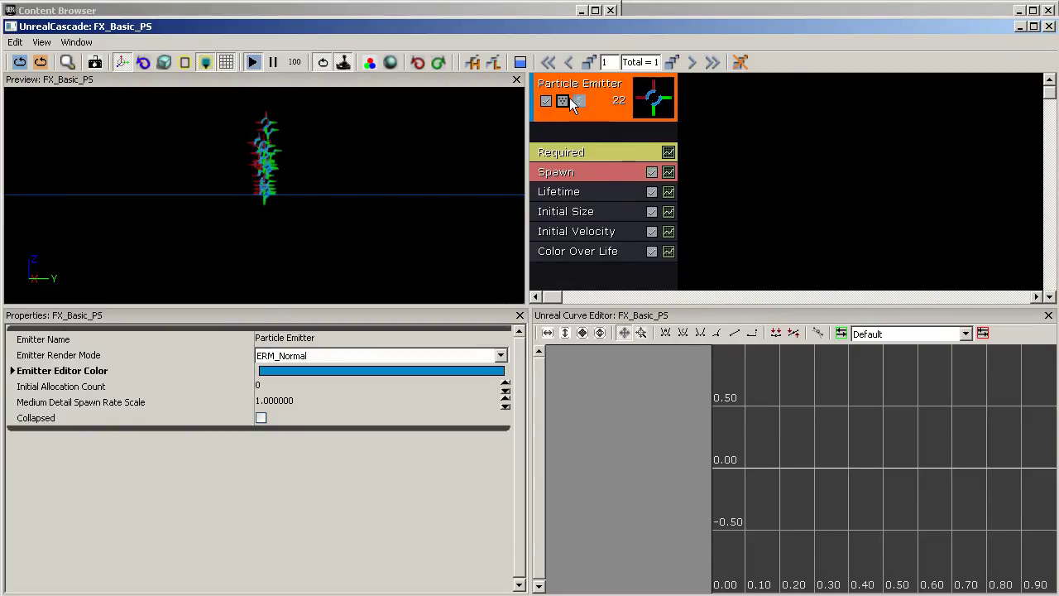
right_click(736, 105)
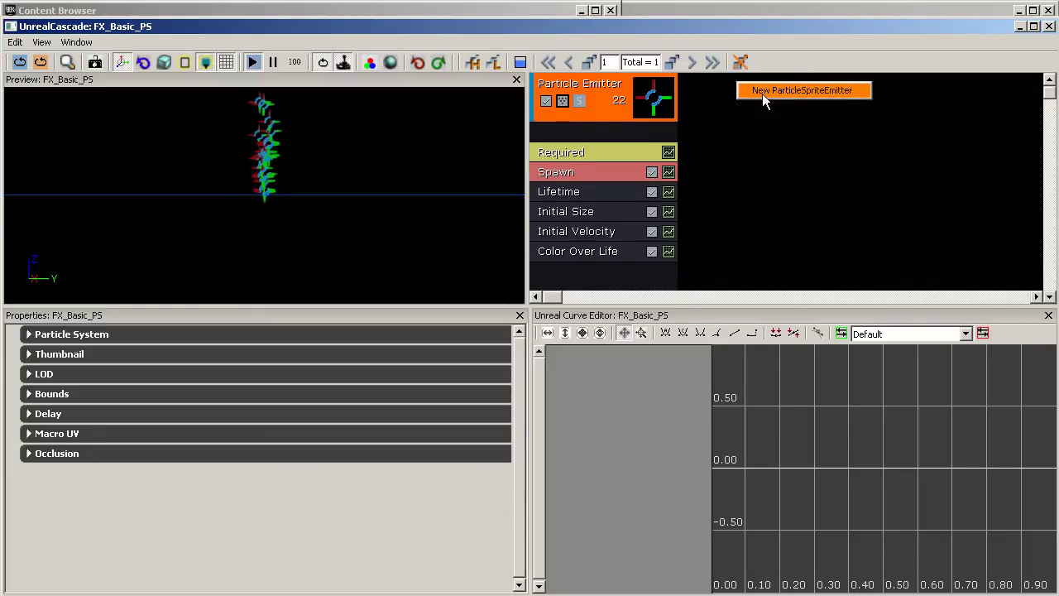
click(762, 93)
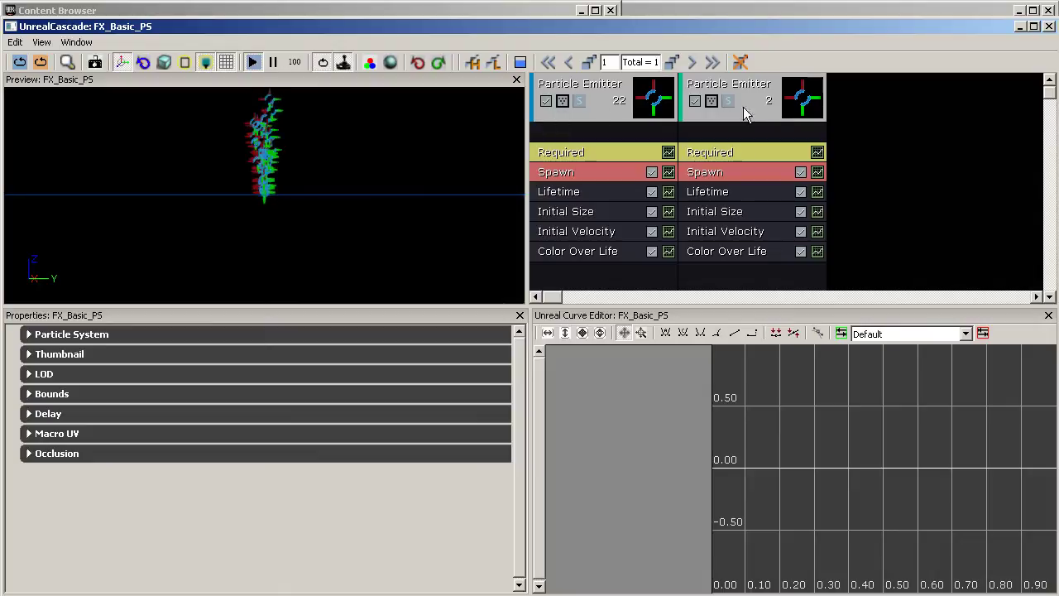
Step: Delete the second particle emitter from the particle system
click(596, 105)
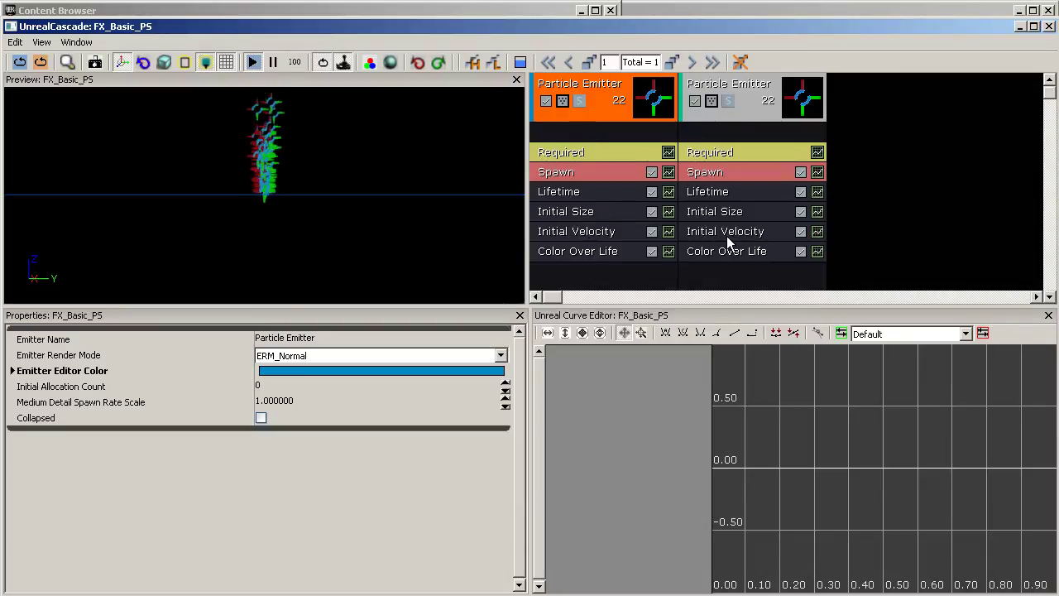
click(757, 120)
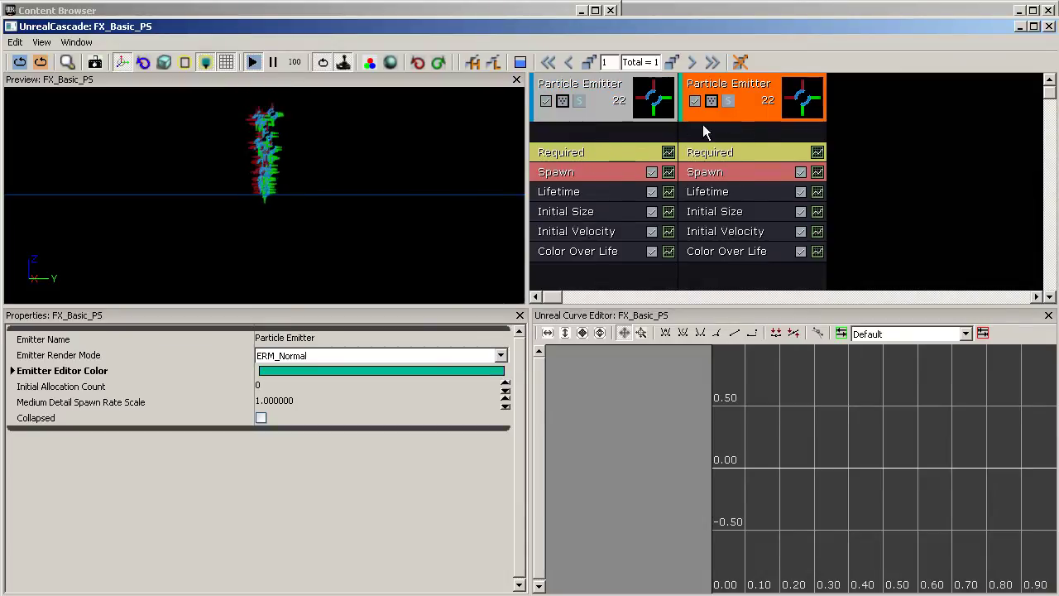
right_click(753, 111)
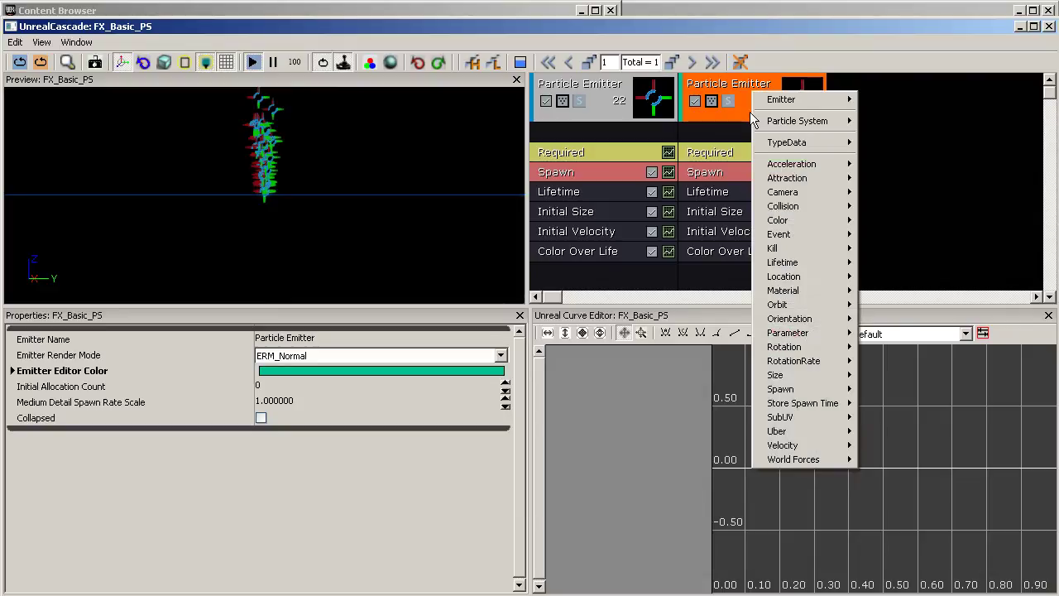
mouse_move(774, 106)
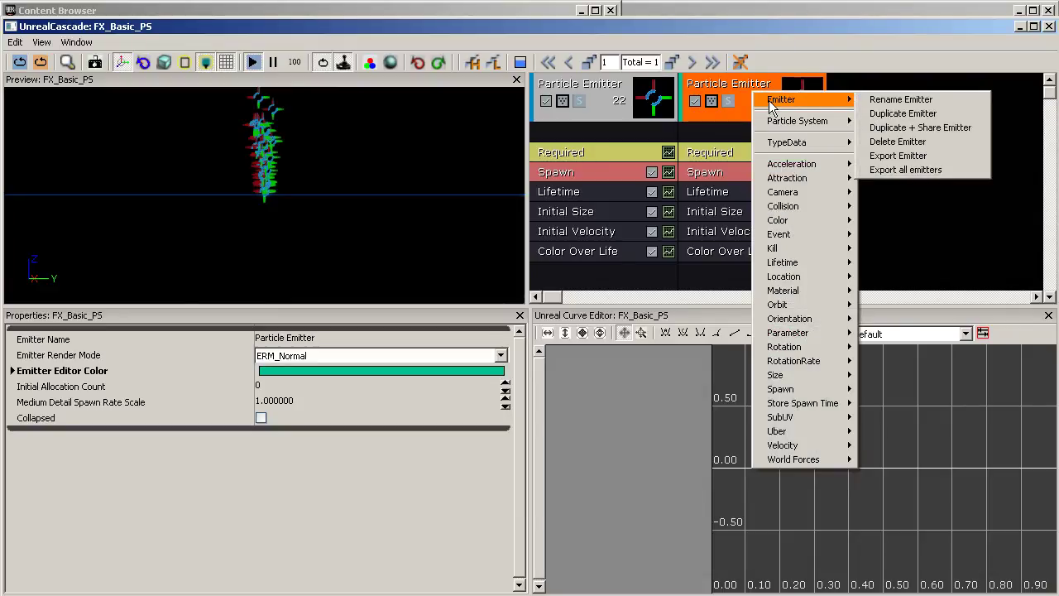
click(888, 145)
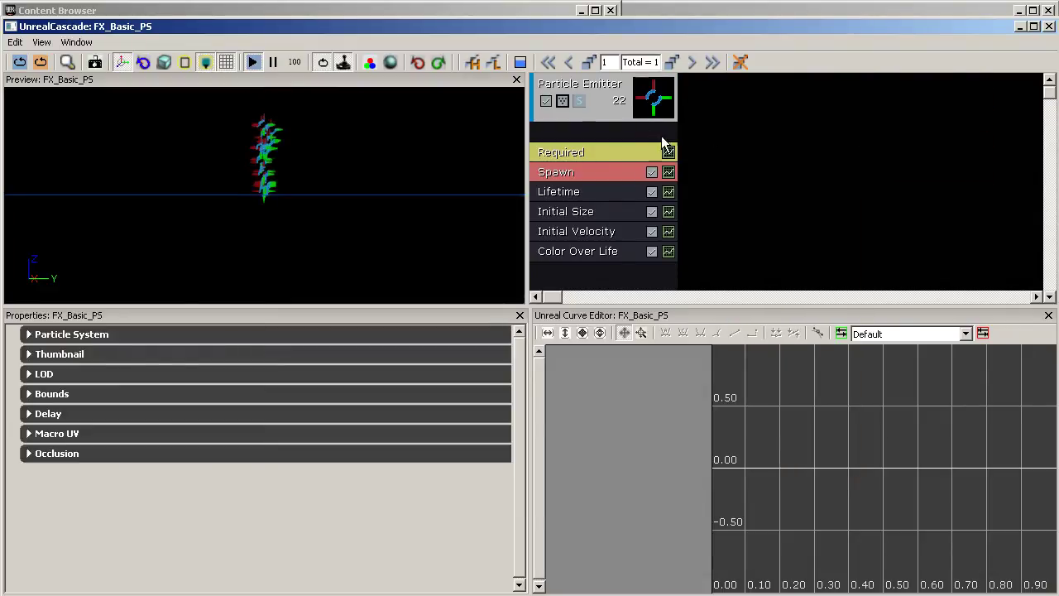
Step: Change the remaining particle emitter's editor color to green
click(600, 126)
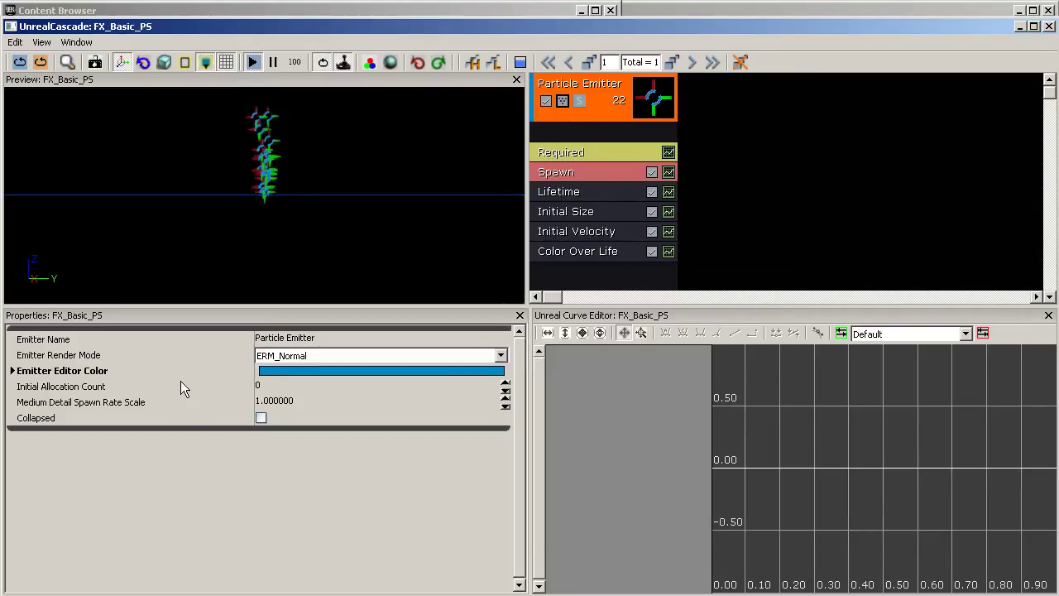
double_click(318, 370)
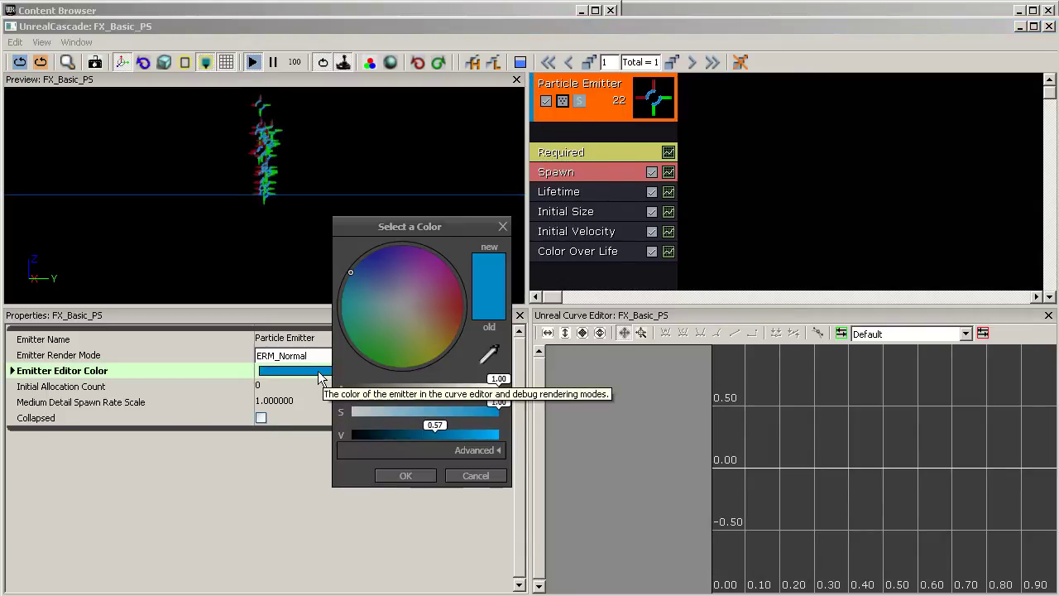
drag(366, 305, 370, 369)
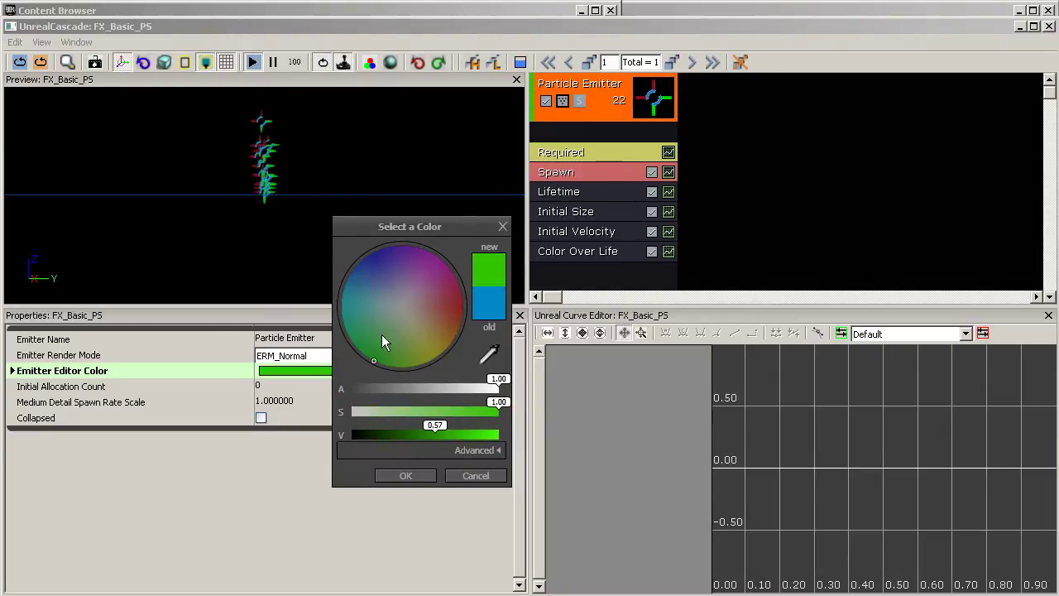
click(419, 474)
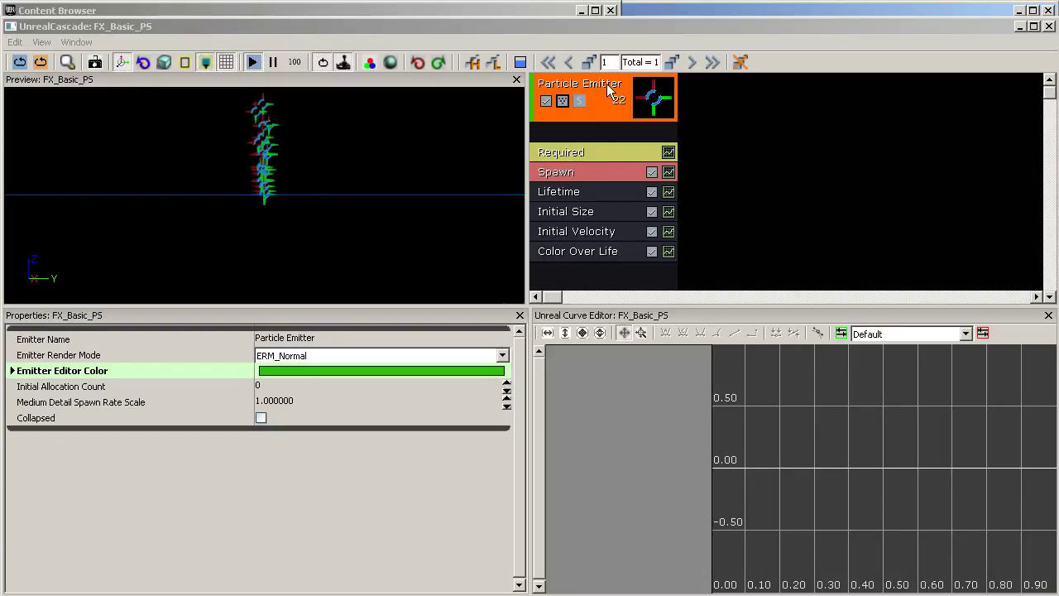
Step: Rename the particle emitter as Basic
click(310, 339)
text(Basic)
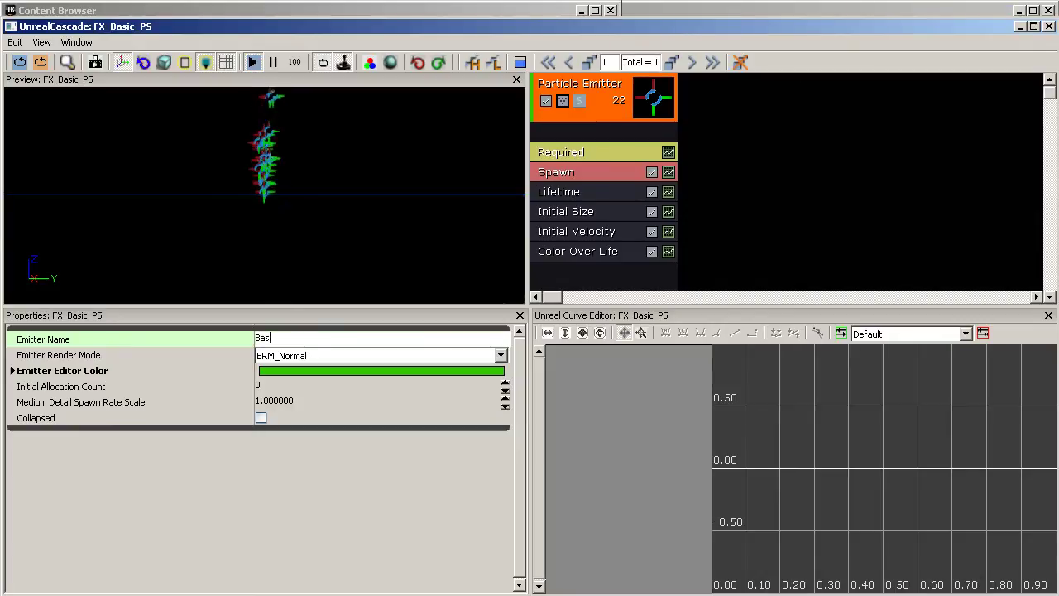
key(Return)
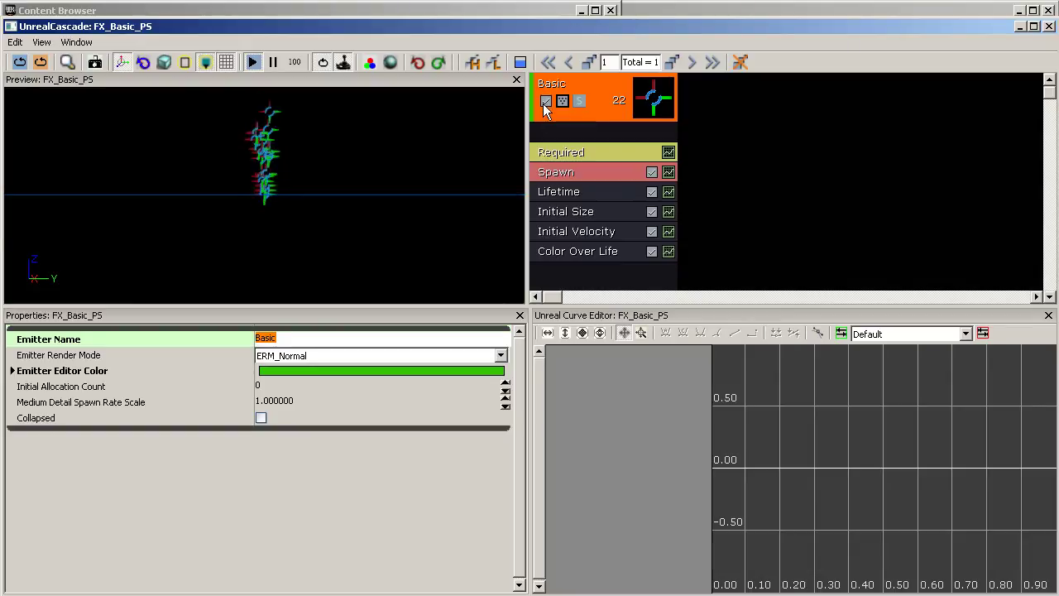
Step: Turn the Basic emitter off and on again, and cycle its render mode through point, cross and none back to normal
click(545, 102)
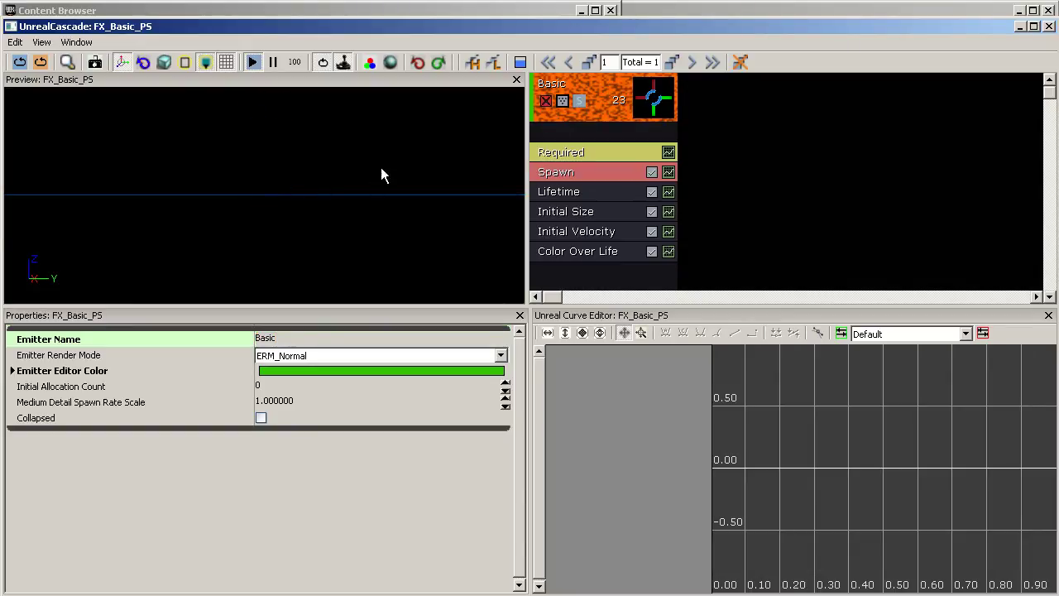
click(545, 102)
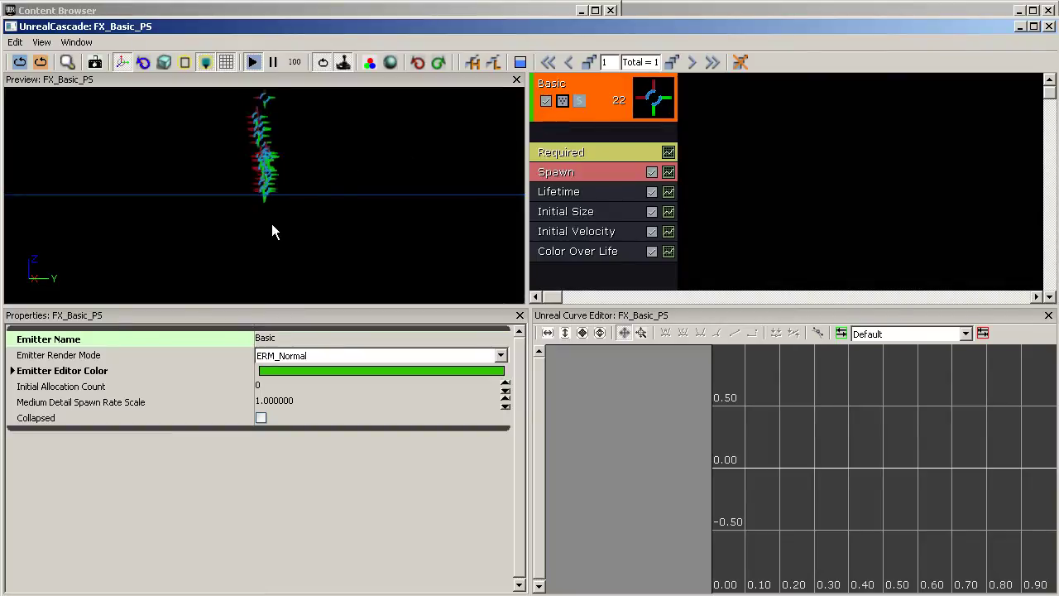
click(563, 102)
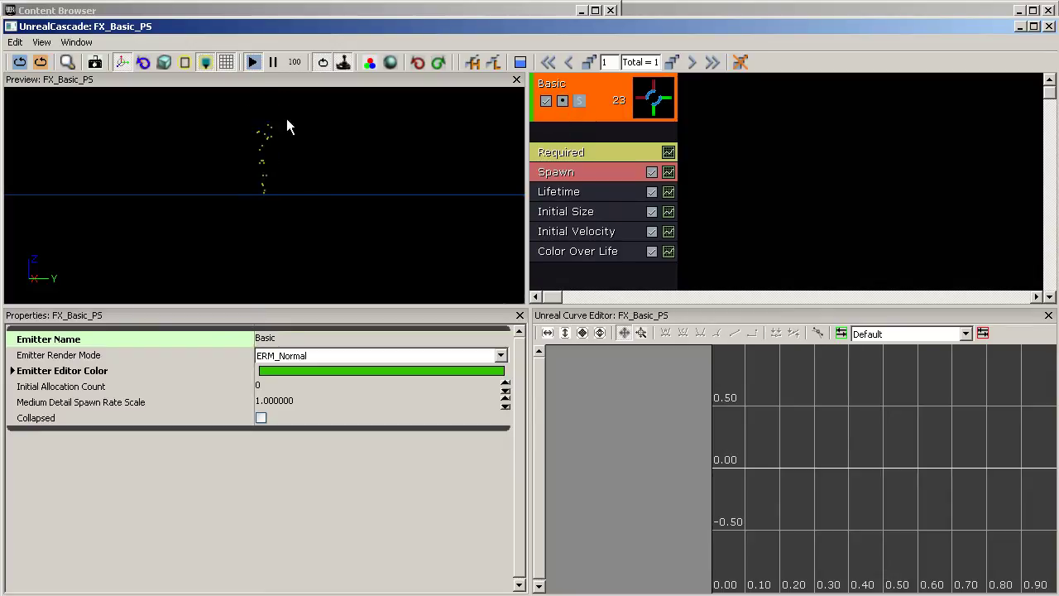
click(559, 101)
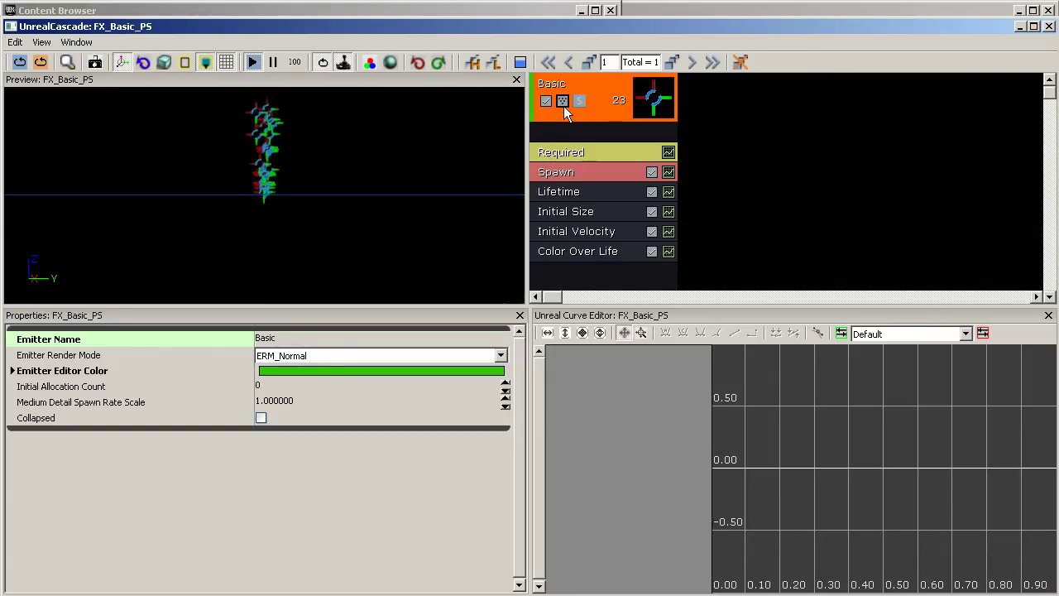
click(562, 102)
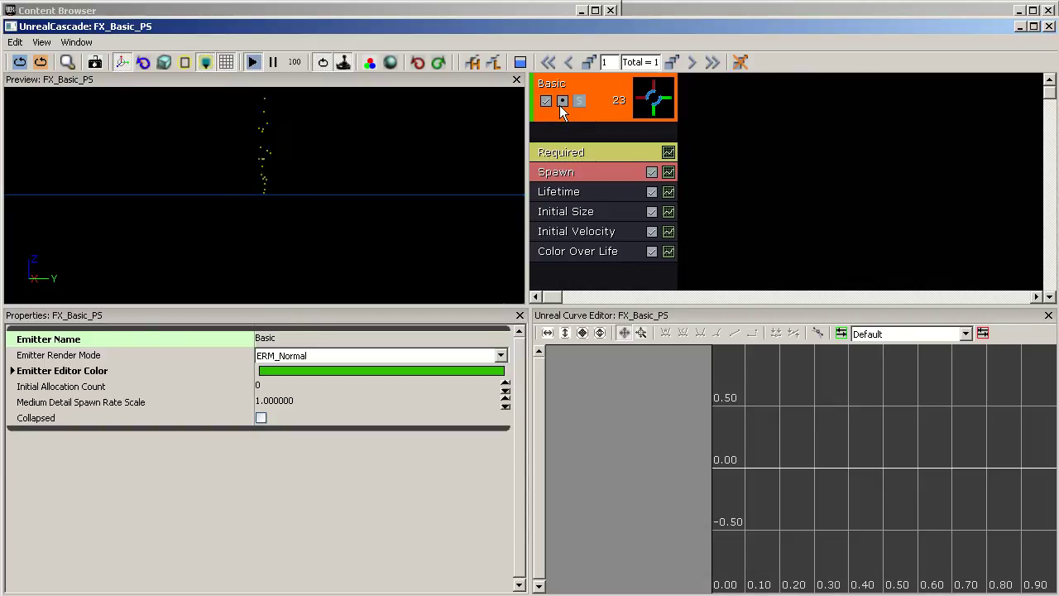
click(559, 105)
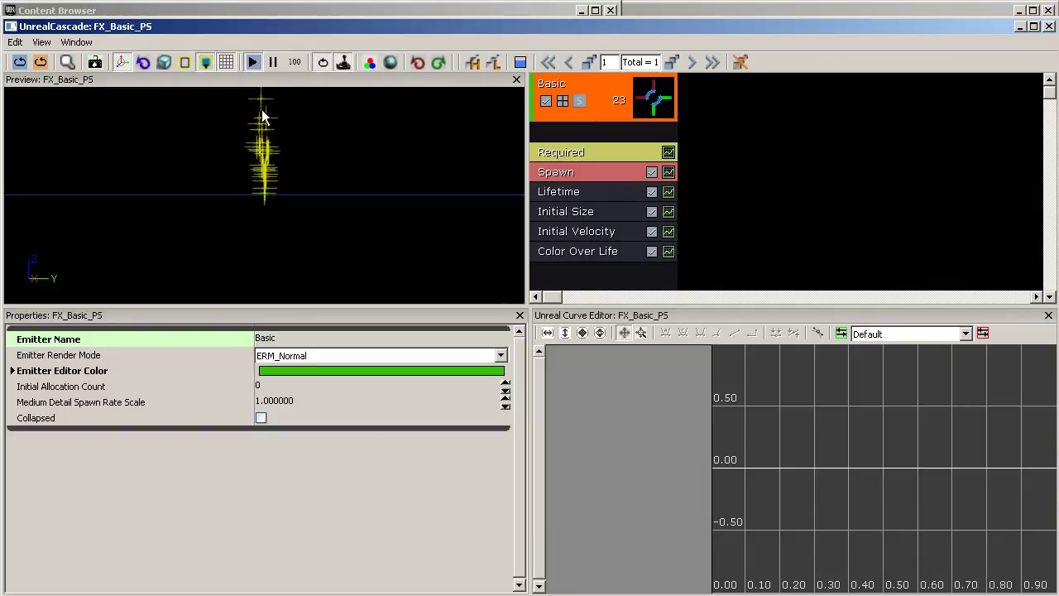
click(564, 102)
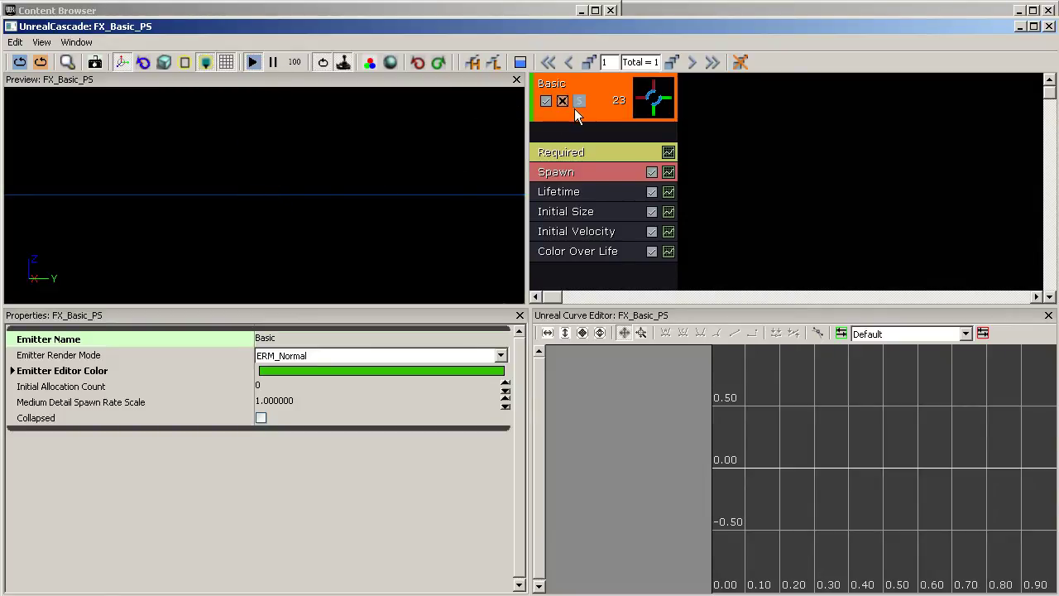
click(562, 101)
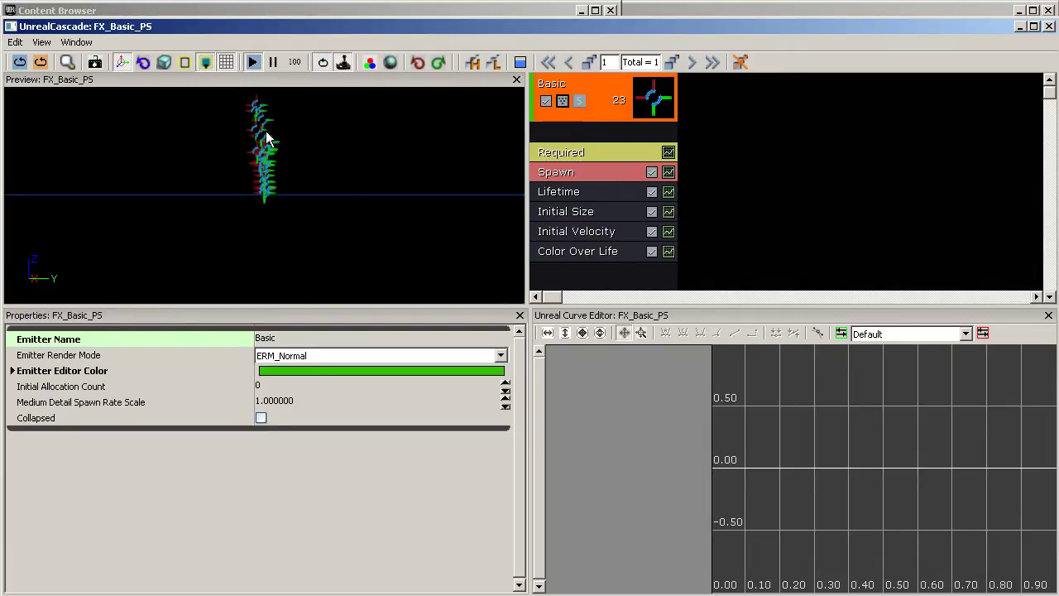
Step: Choose ERM_Normal as the Basic emitter's render mode and try its solo toggle
click(312, 353)
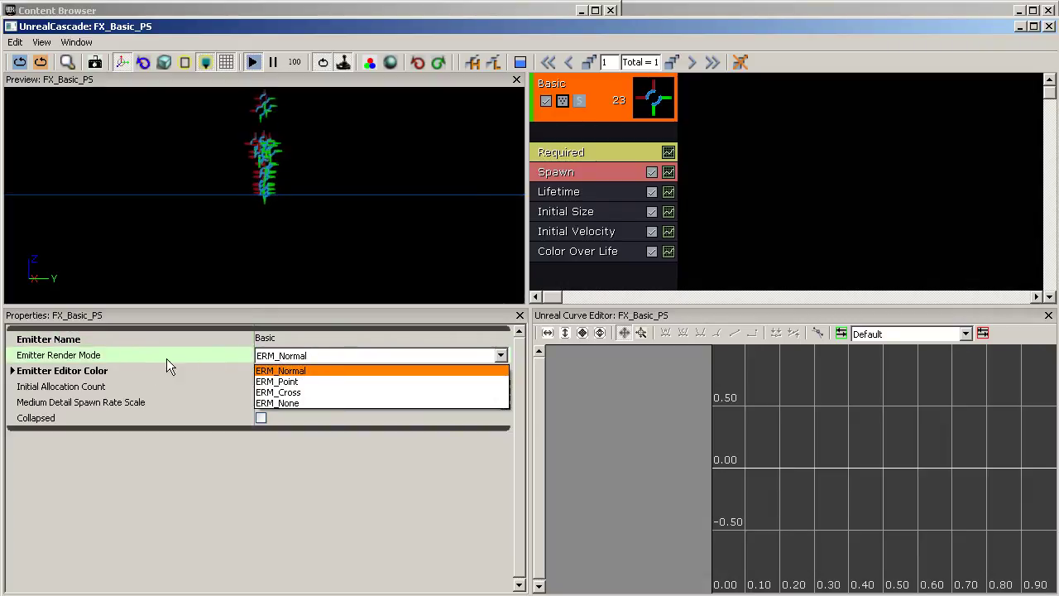
click(280, 373)
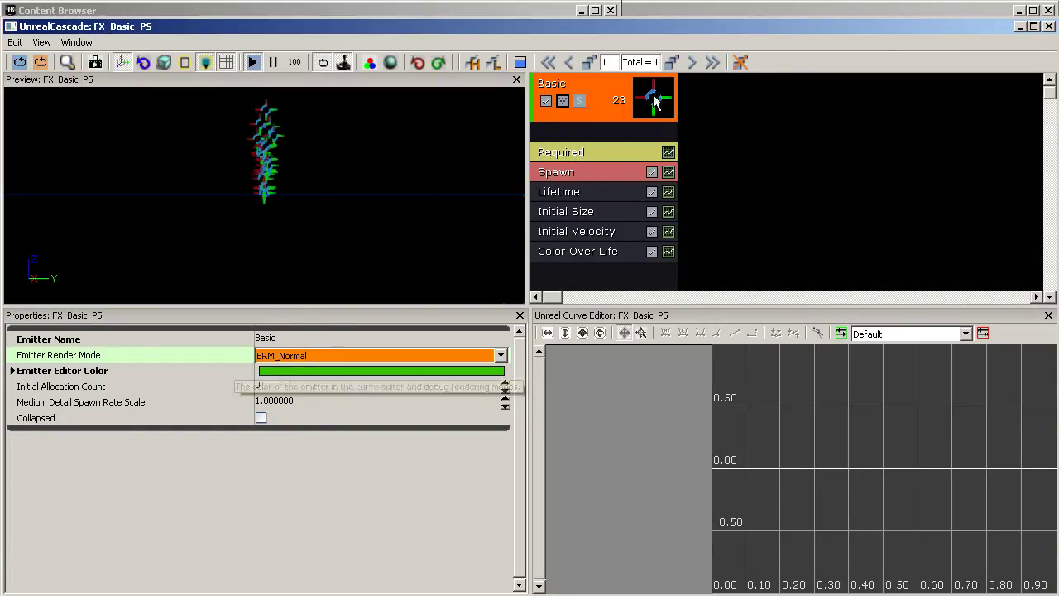
click(581, 103)
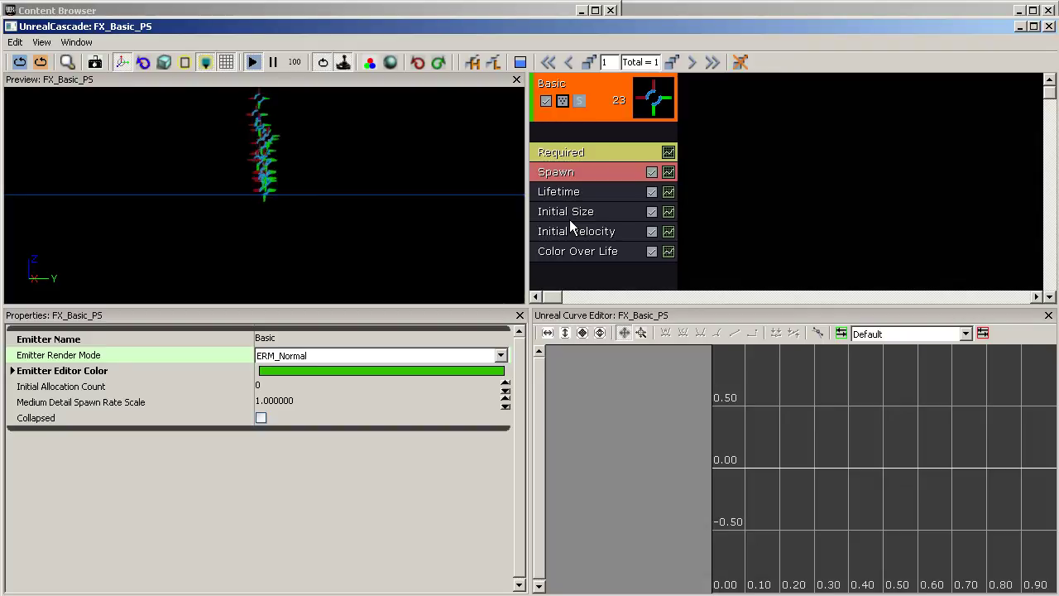
Step: Inspect the properties of the Basic emitter's Required module and the rate settings of its Spawn module
click(574, 154)
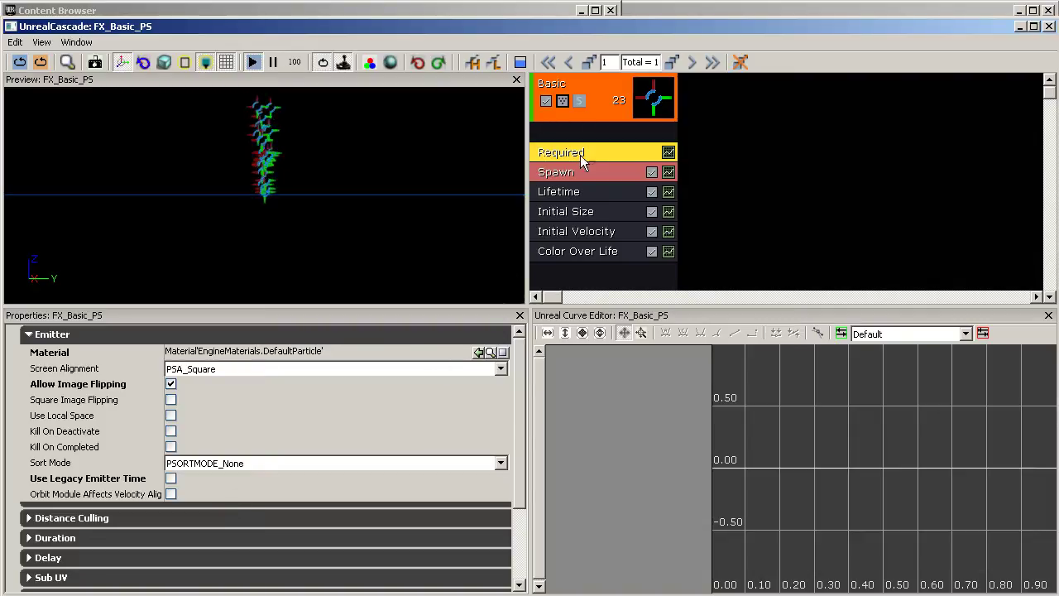
click(577, 177)
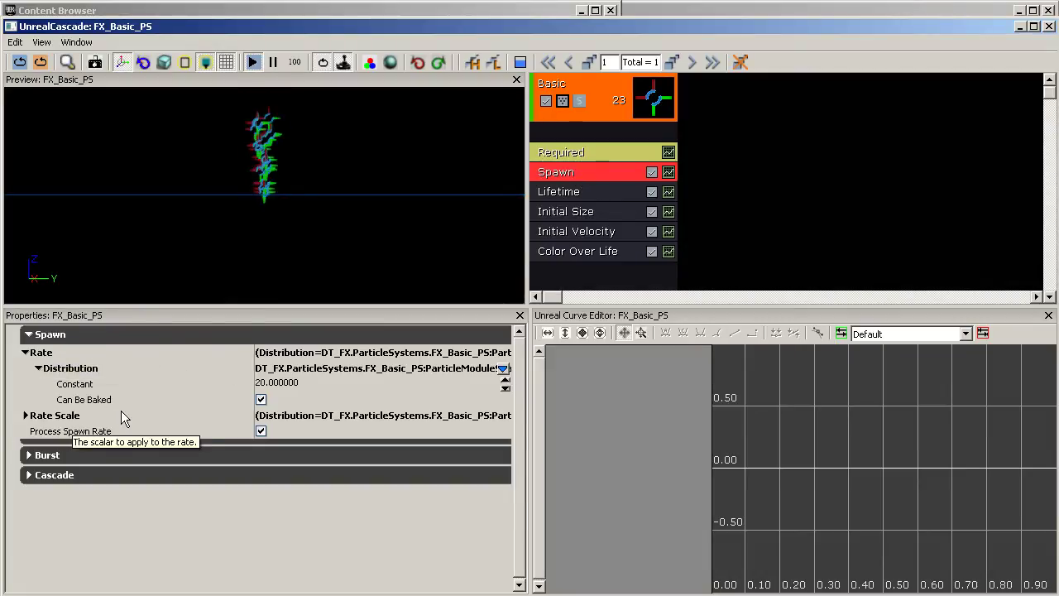
Step: Inspect the Spawn module's burst settings and the Lifetime module's distribution values
click(45, 455)
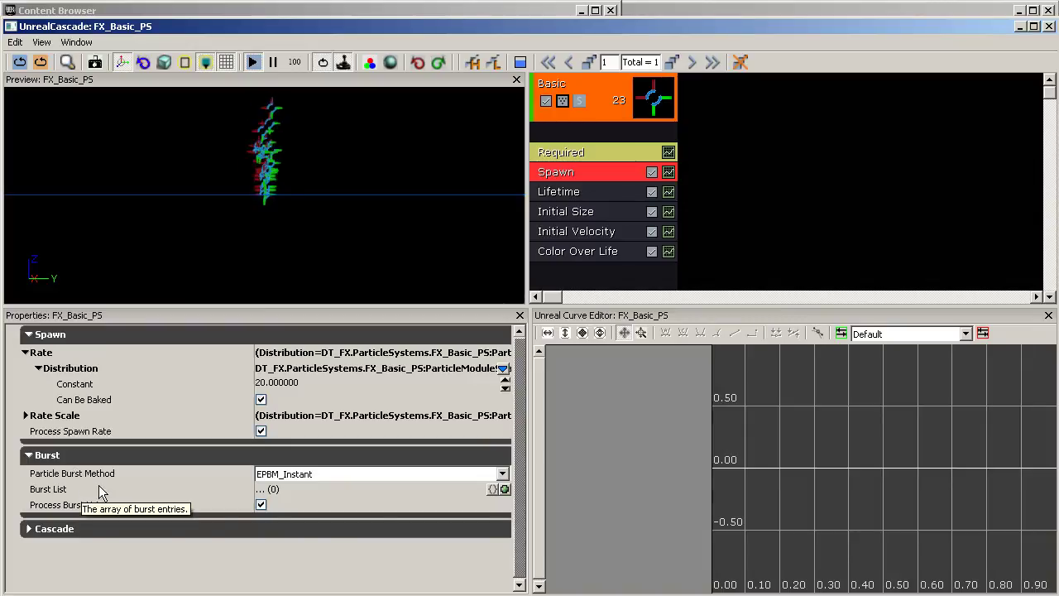
click(569, 193)
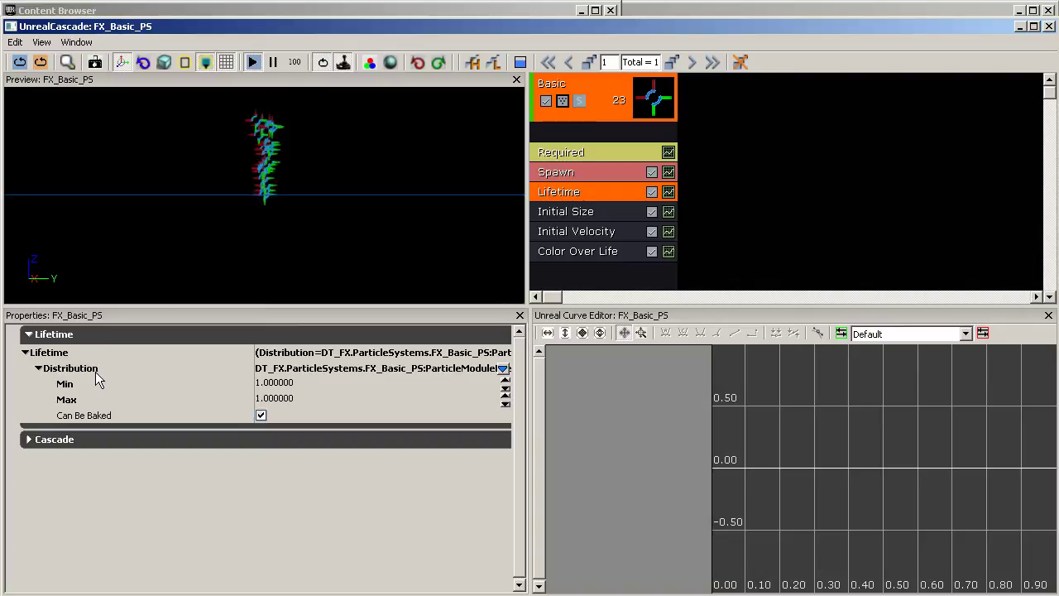
mouse_move(63, 389)
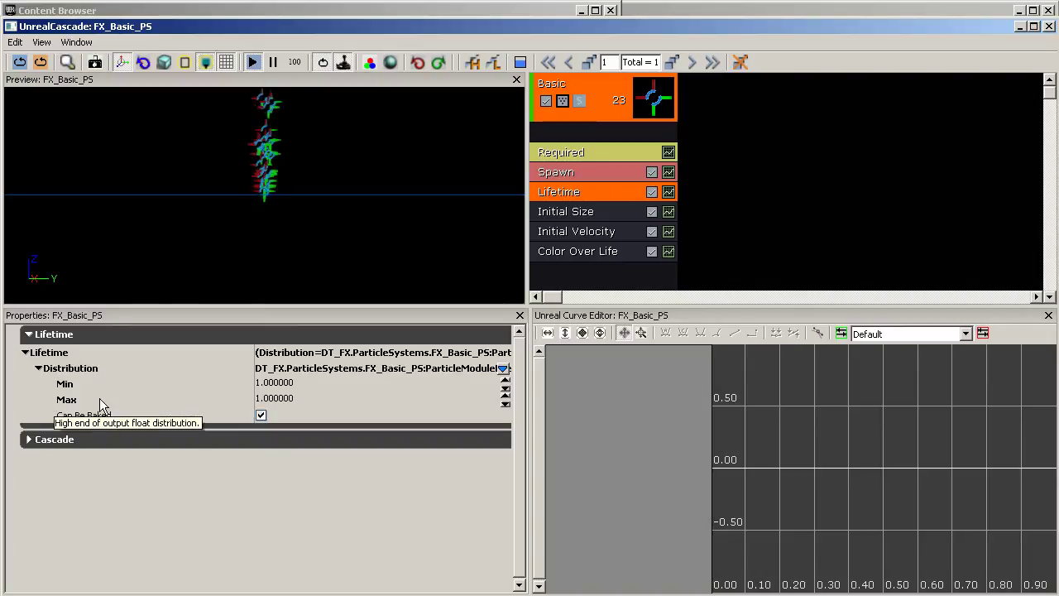
Step: Set both the minimum and maximum of the Lifetime distribution to 10 and watch the particle column
click(296, 382)
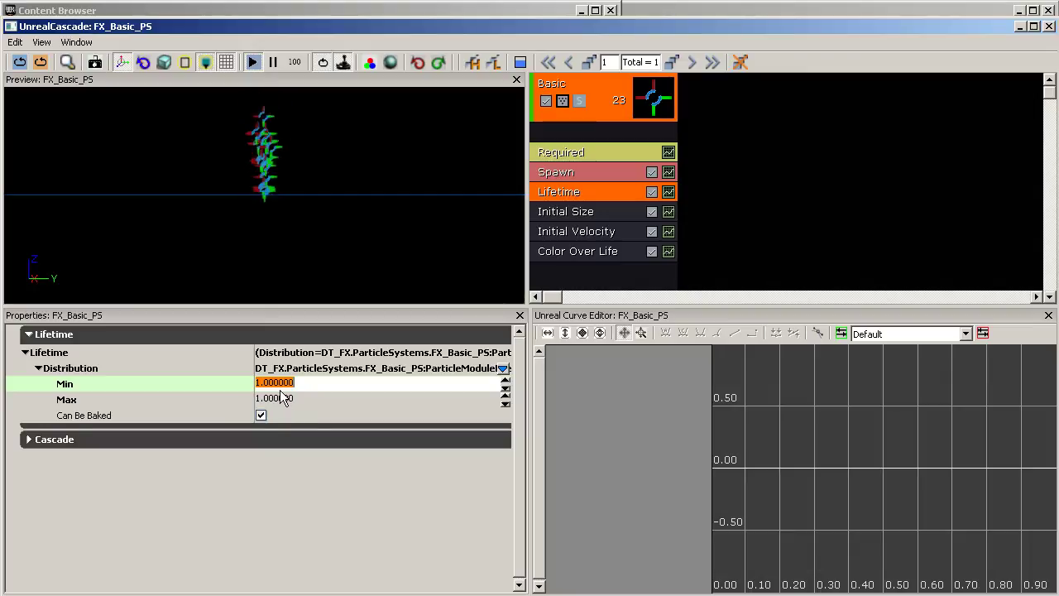
click(280, 392)
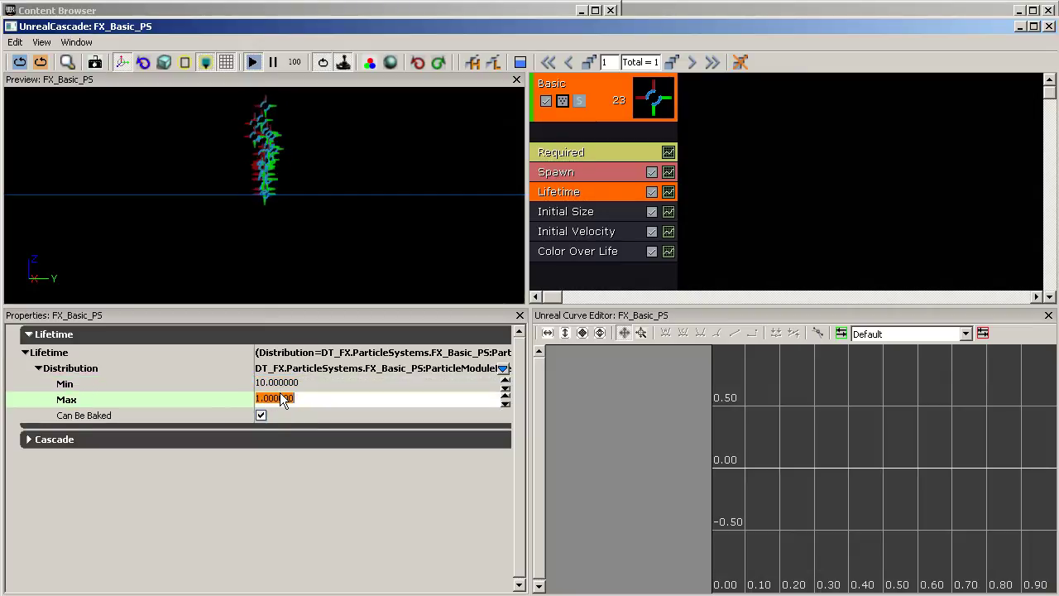
text(10)
key(Return)
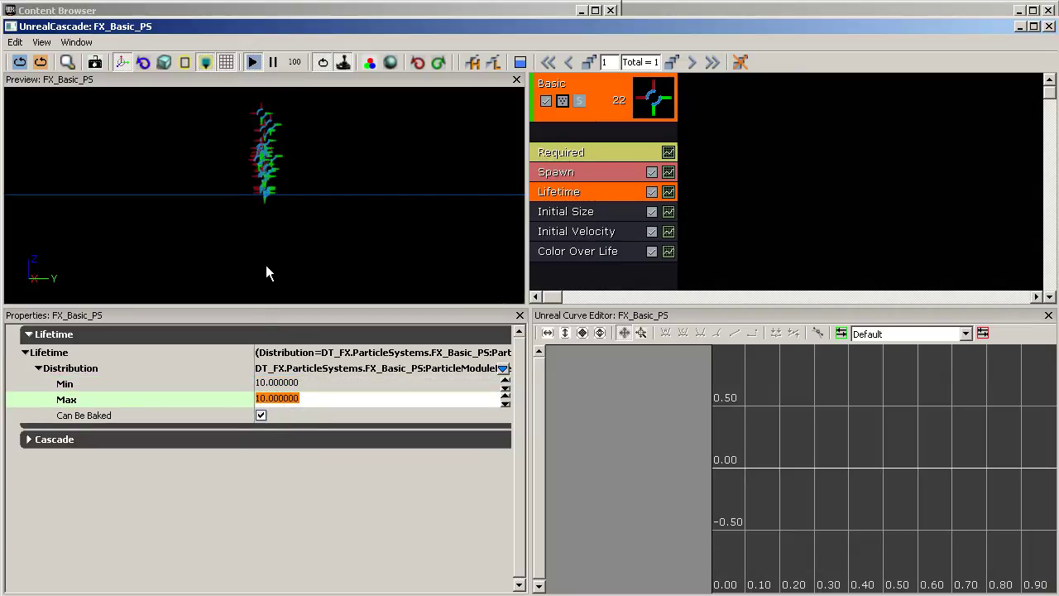
drag(286, 172, 292, 112)
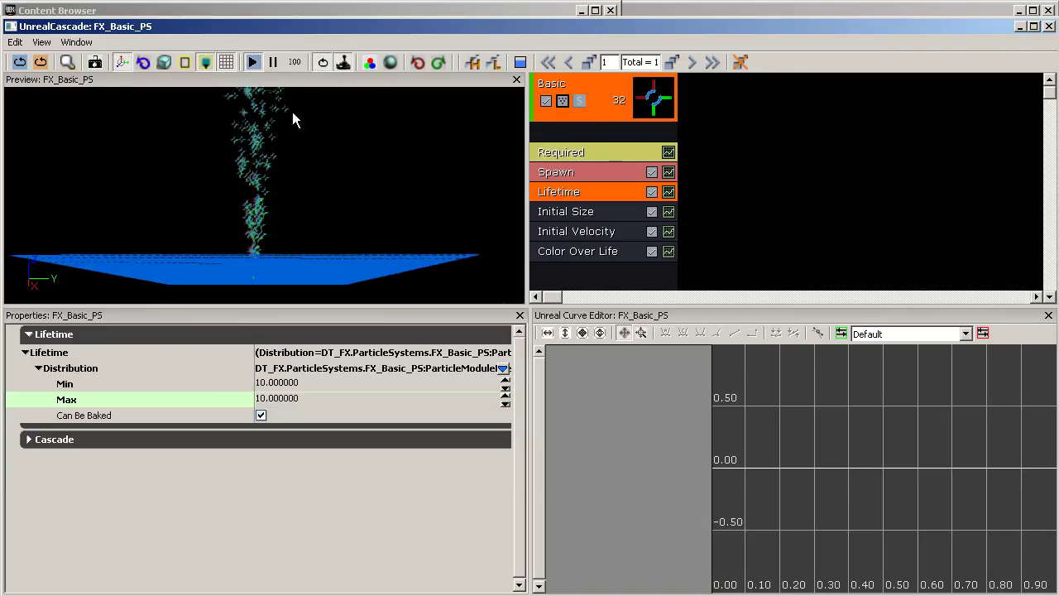
Step: Set the Lifetime distribution's maximum and minimum to 2, check the preview, and reduce the minimum to 1
click(287, 400)
text(2)
key(Return)
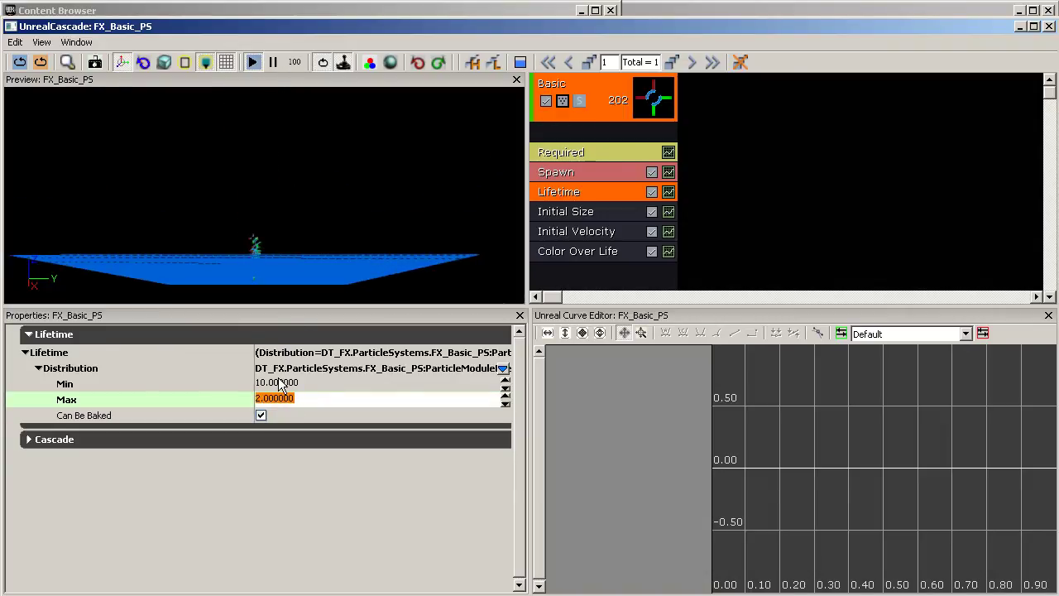
click(278, 383)
text(2)
key(Return)
drag(278, 248, 273, 294)
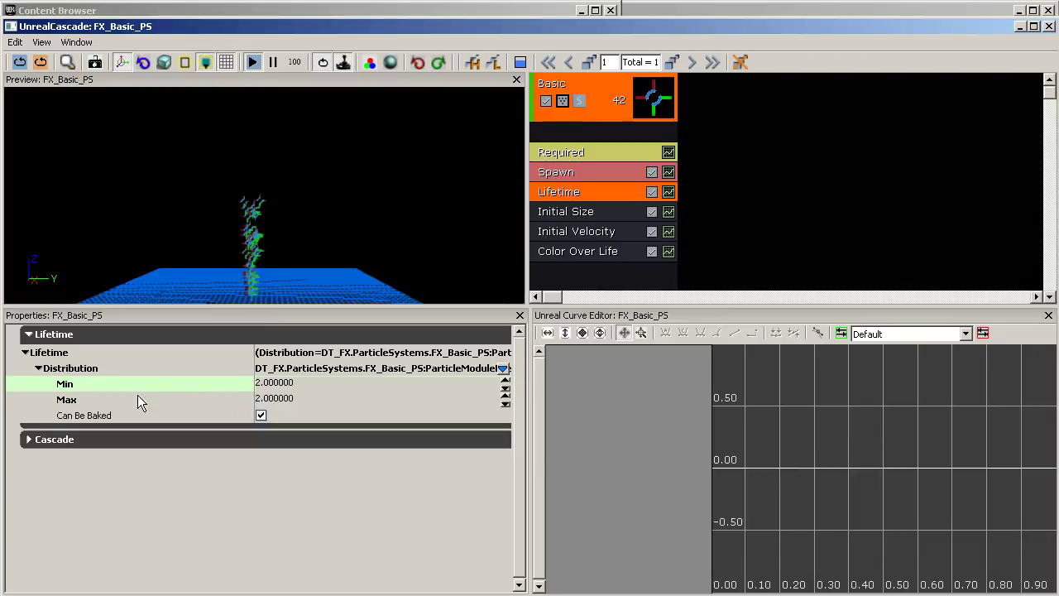
mouse_move(255, 250)
mouse_down()
mouse_move(255, 260)
mouse_move(263, 235)
mouse_up()
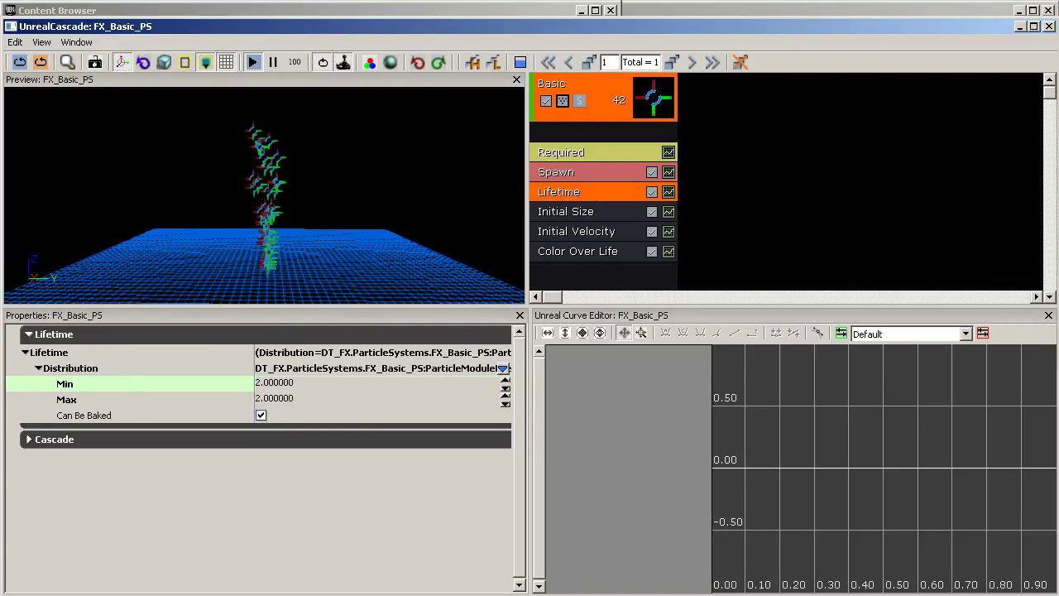
click(272, 387)
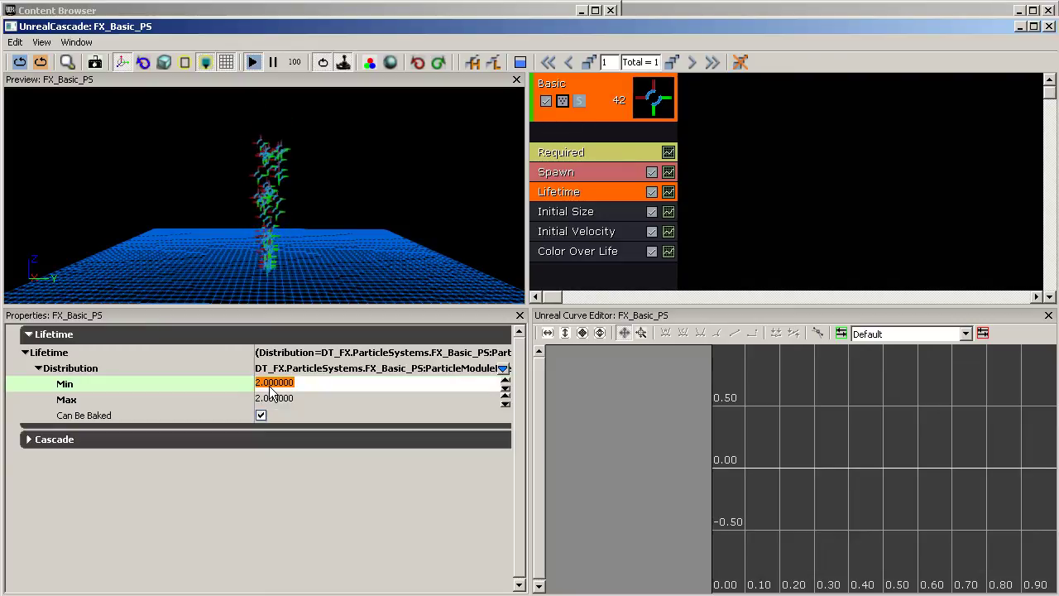
text(1)
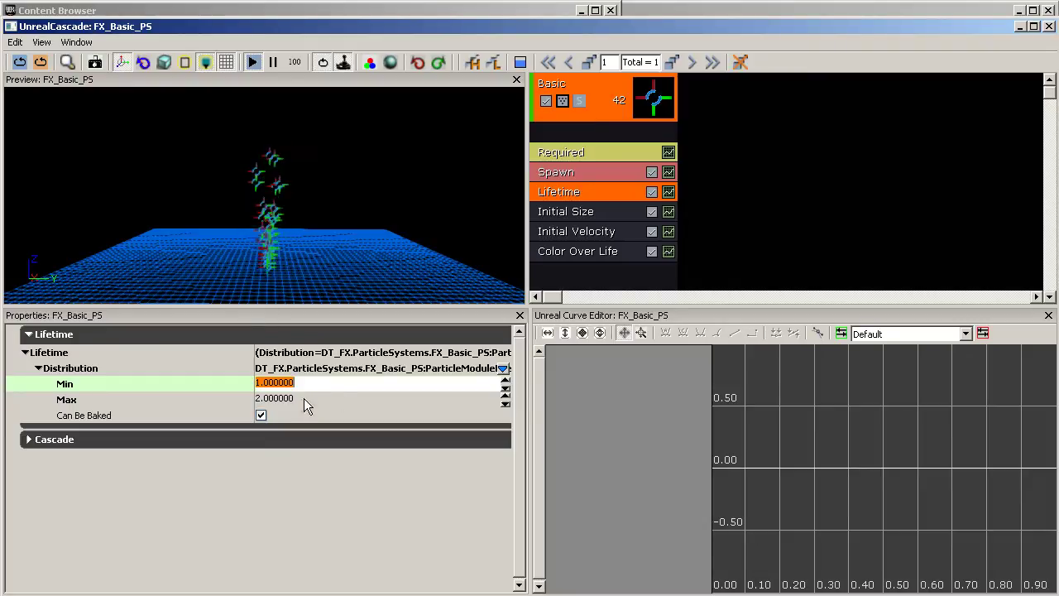
Step: Expand the Initial Size module's Start Size distribution to show the X, Y and Z components of its maximum and minimum
click(570, 217)
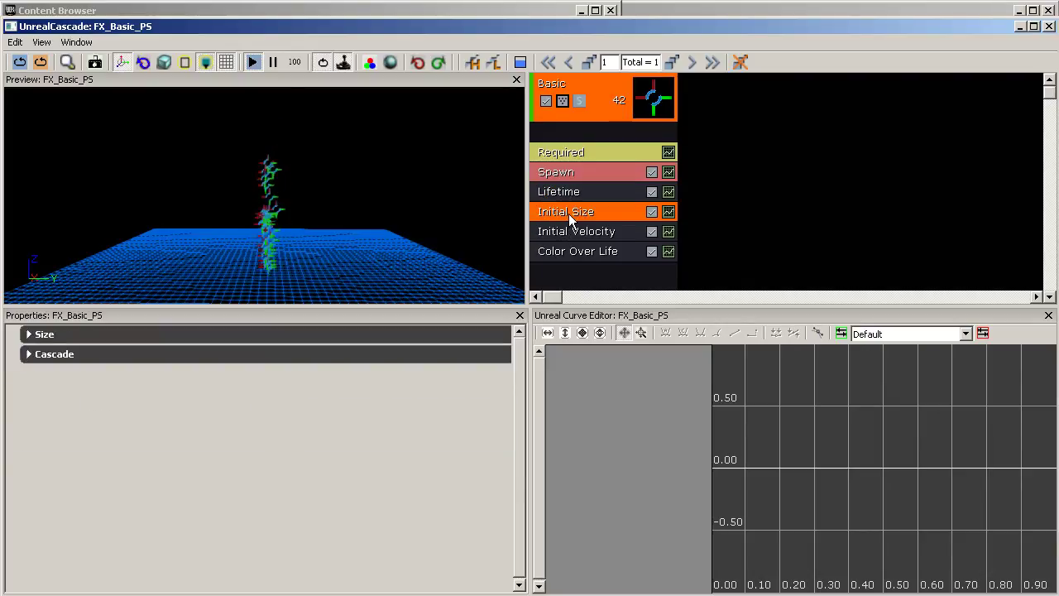
click(28, 333)
click(26, 352)
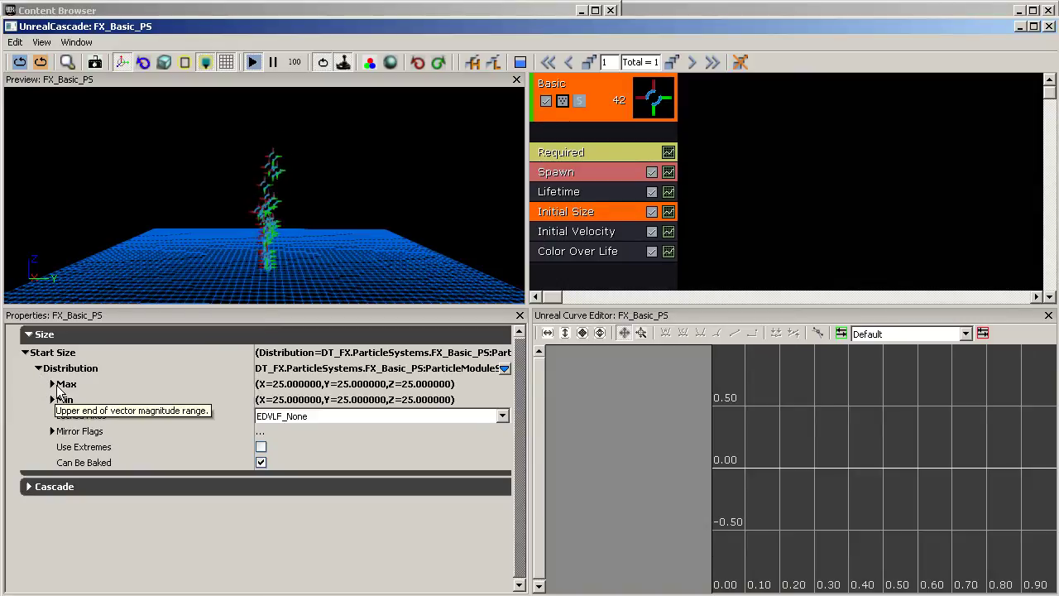
click(51, 385)
click(51, 447)
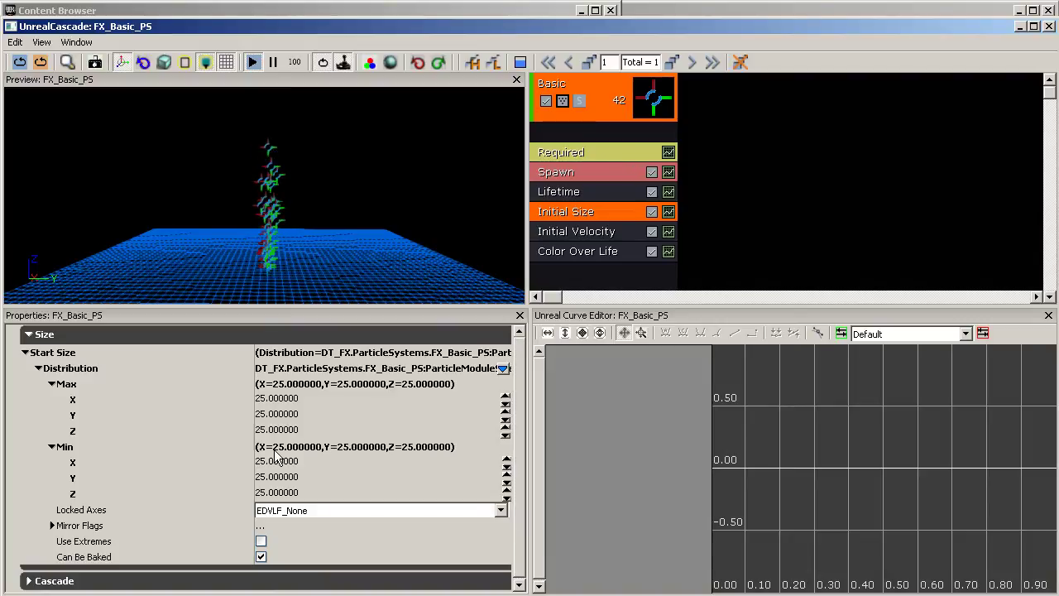
Step: Set the Start Size maximum to 40 on X, Y and Z
click(277, 400)
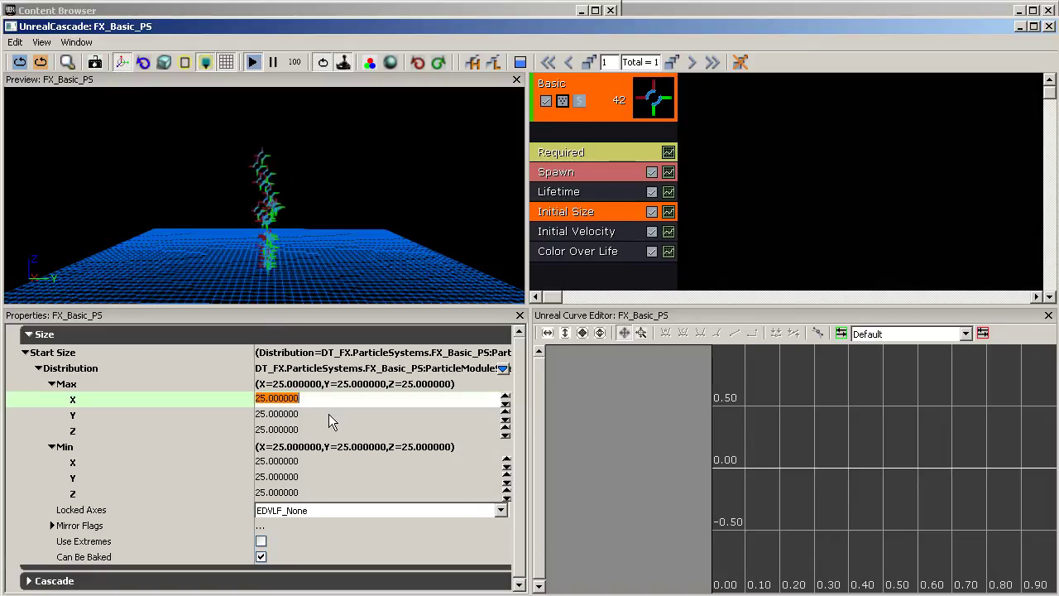
text(40)
key(Return)
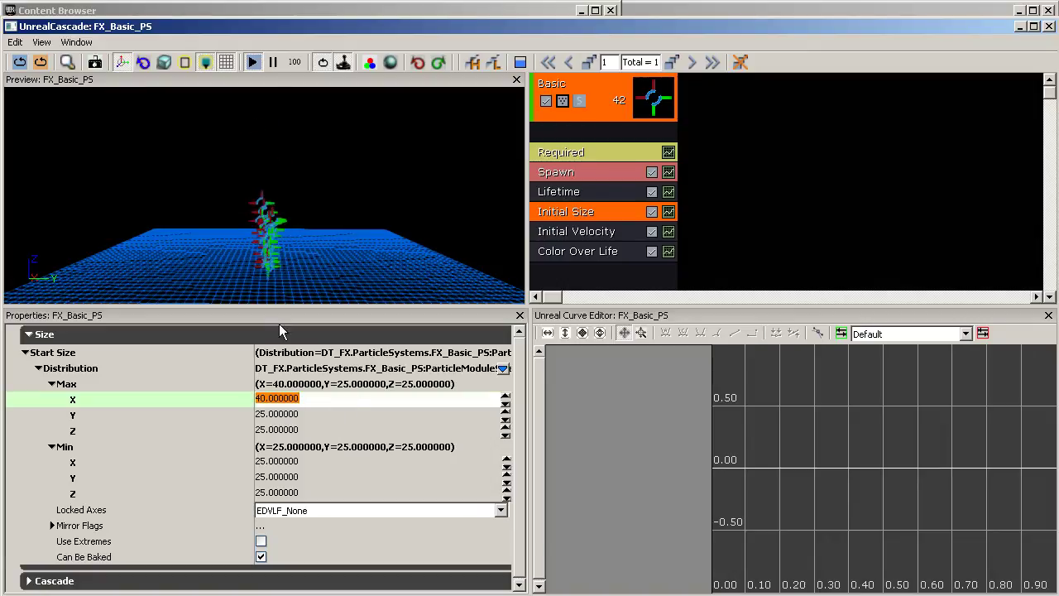
key(Down)
text(40)
key(Return)
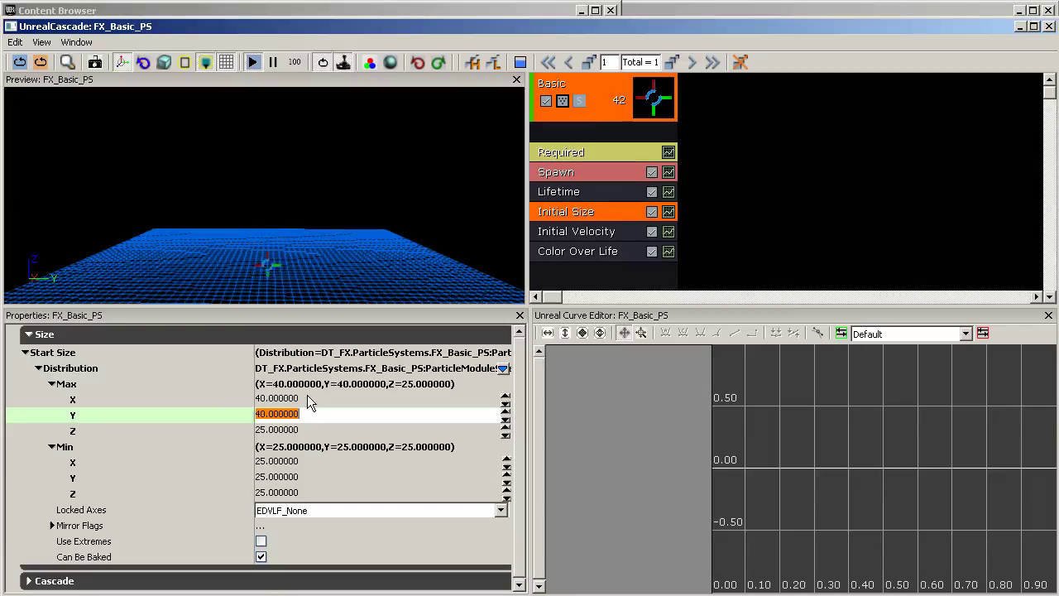
key(Down)
key(Down)
key(Up)
text(4)
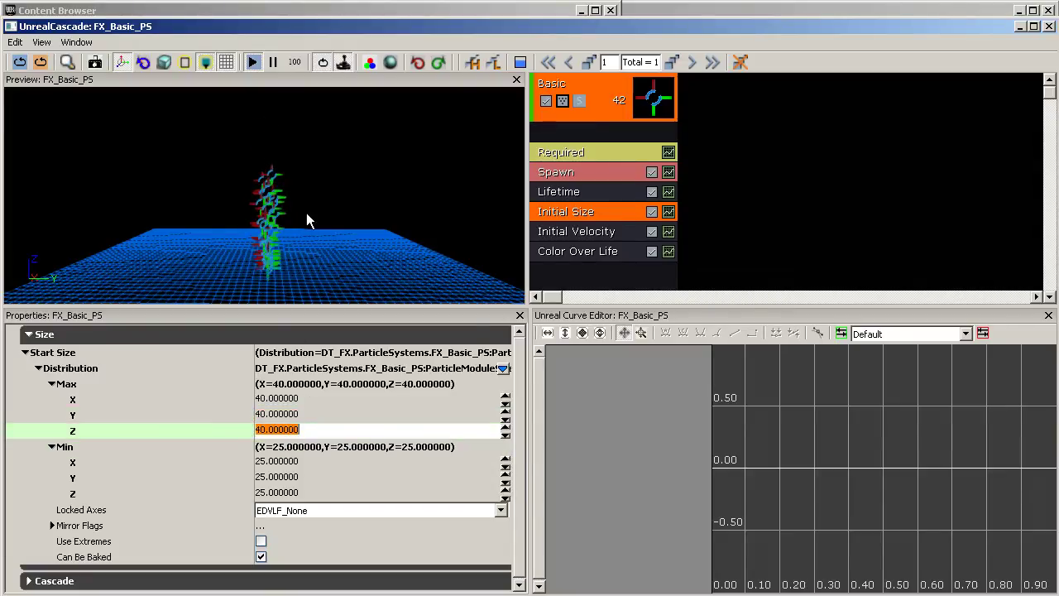
key(Return)
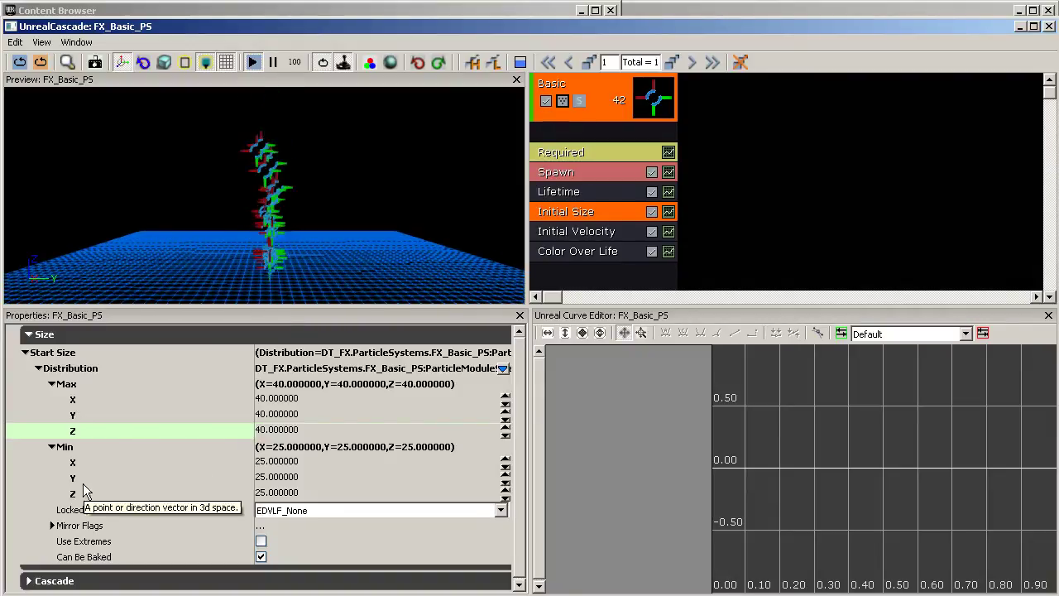
Step: Set the Start Size minimum to 40 on X, Y and Z, and collapse the Size properties
click(295, 465)
text(40)
key(Return)
click(281, 478)
text(40)
key(Return)
click(276, 493)
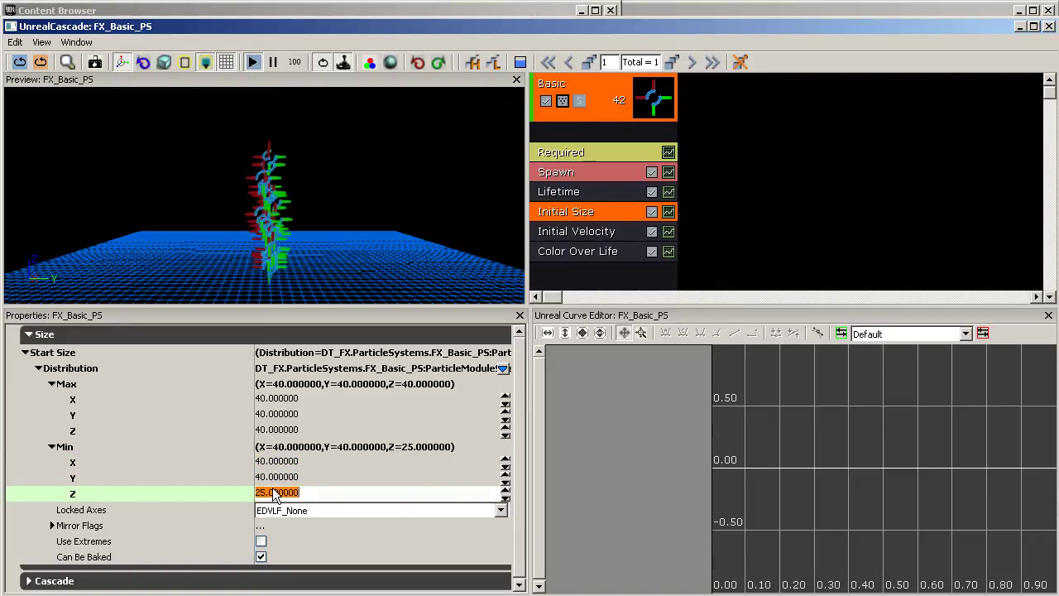
text(40)
key(Return)
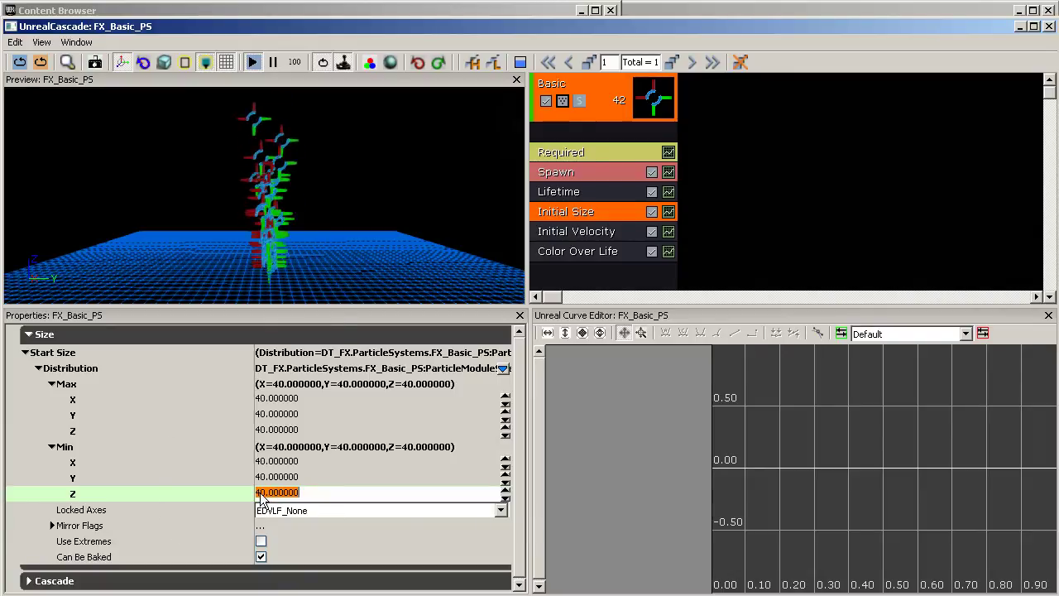
click(29, 333)
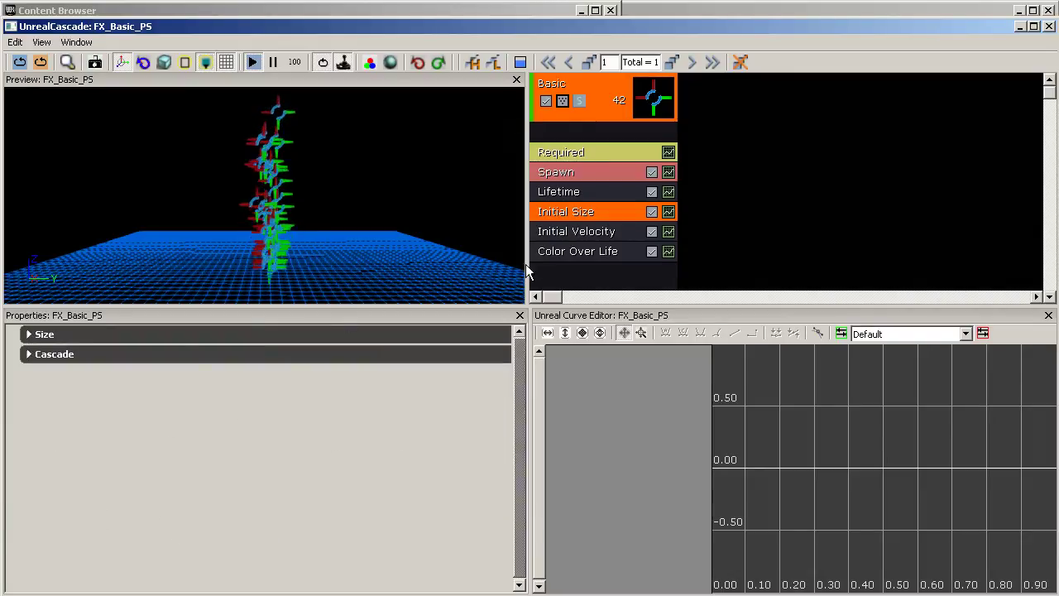
Step: Set the Initial Velocity module's Start Velocity maximum to X 40, Y 40 and Z 200
click(589, 233)
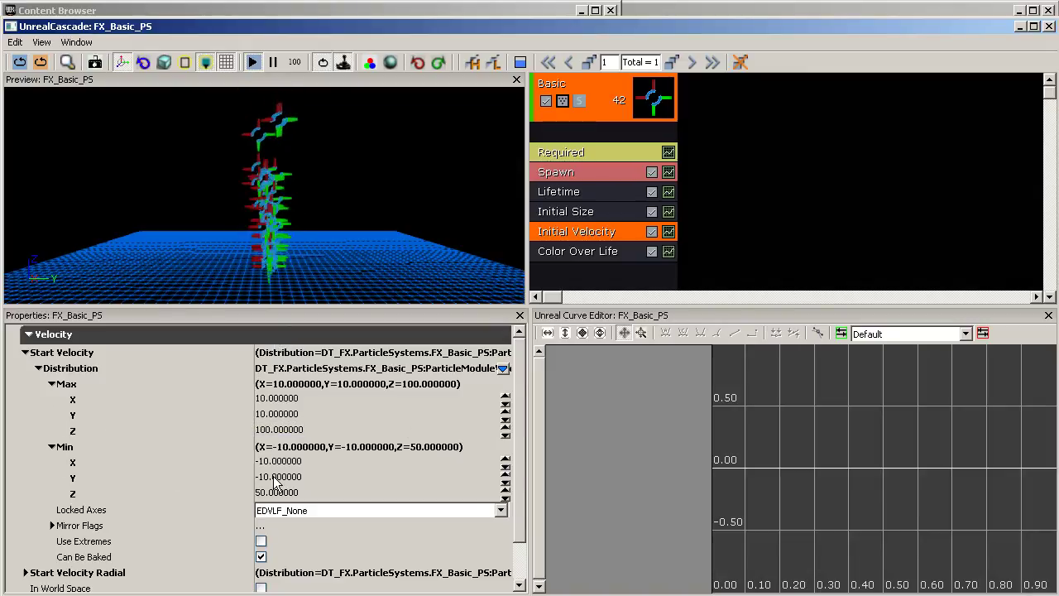
click(277, 398)
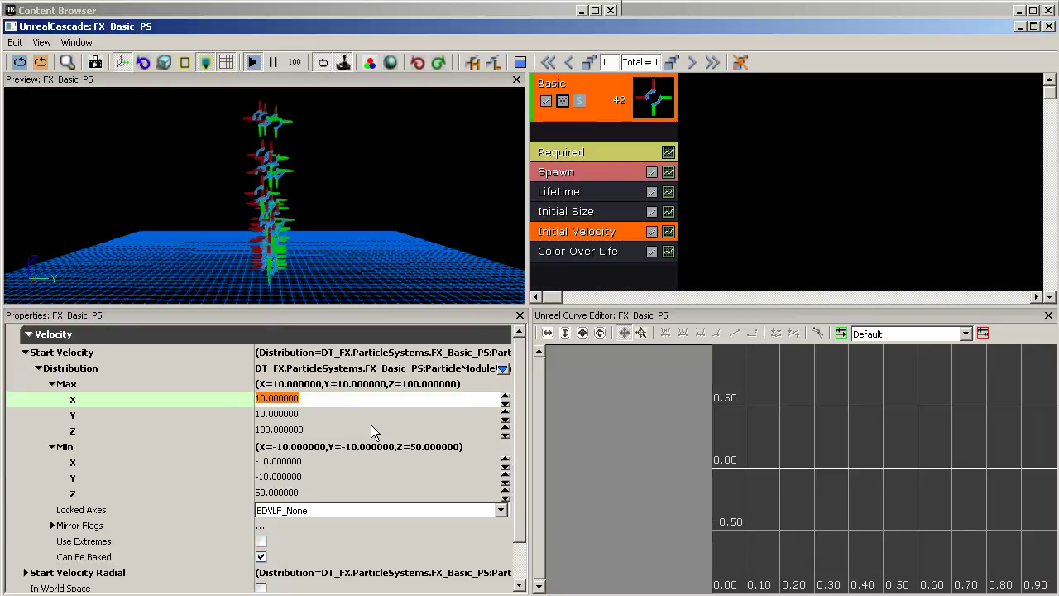
text(40)
key(Return)
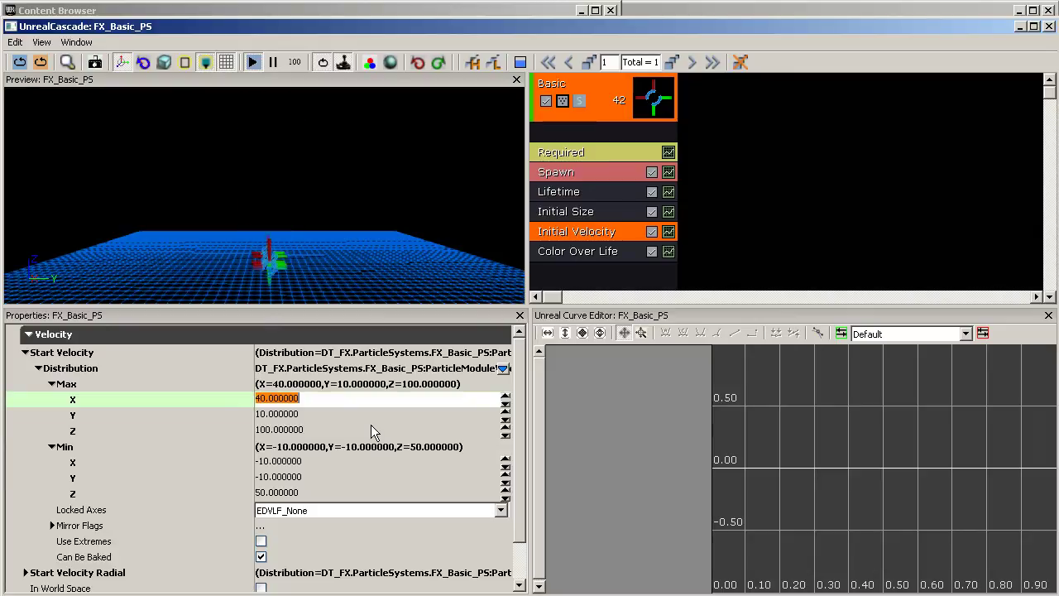
click(281, 414)
text(40)
key(Return)
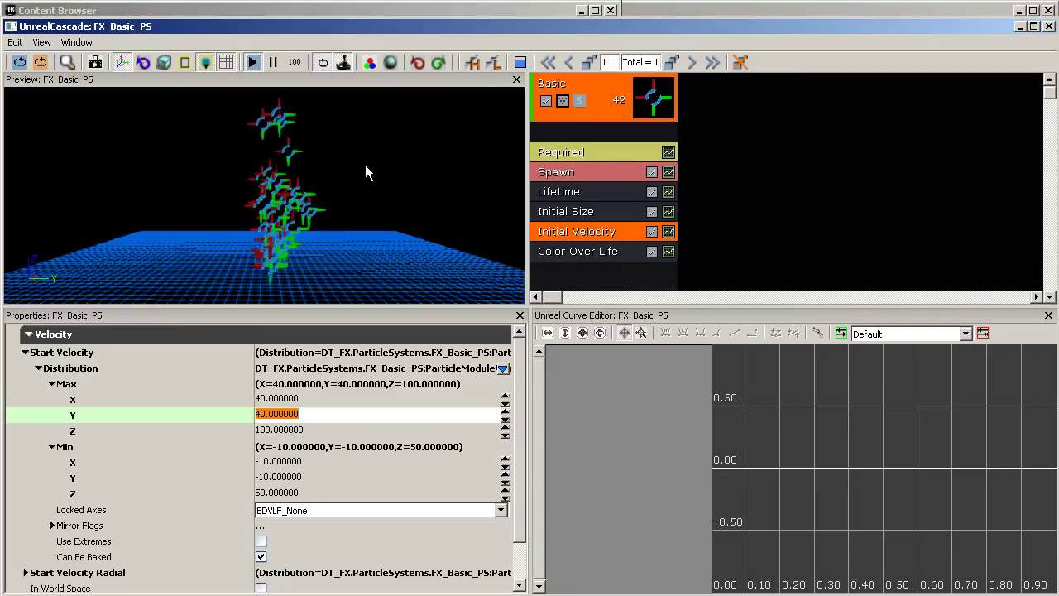
click(294, 429)
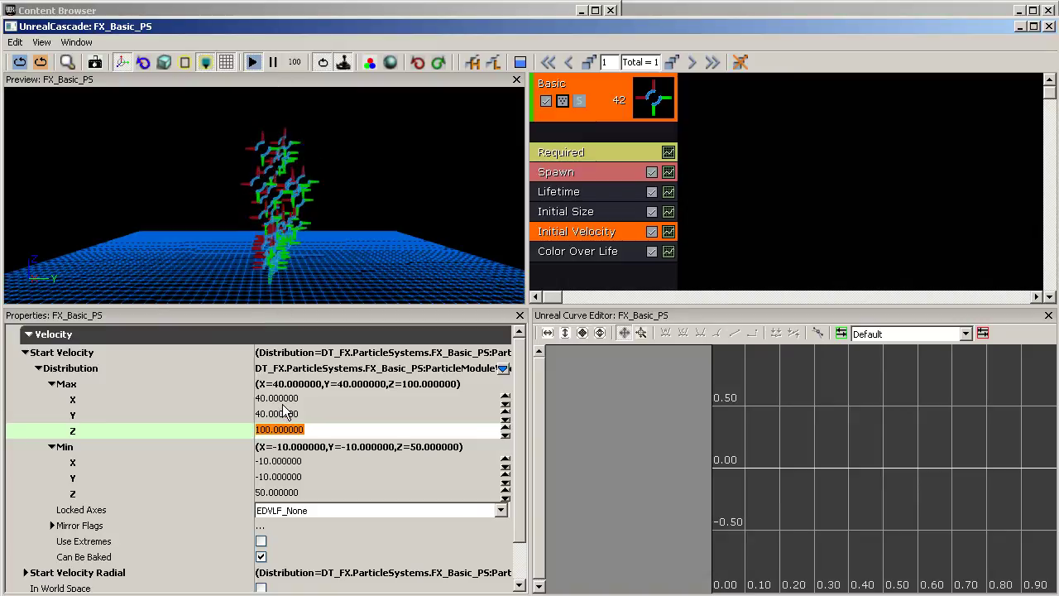
text(200)
key(Return)
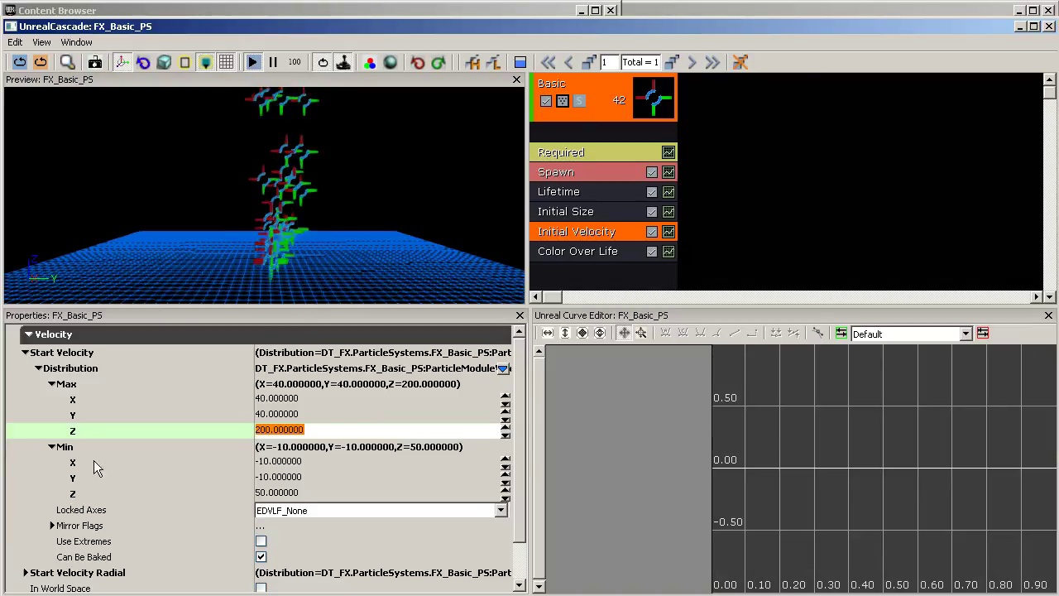
Step: Set the Start Velocity minimum to X -40, Y -40 and Z 100, and check the particle spread in the preview
click(278, 463)
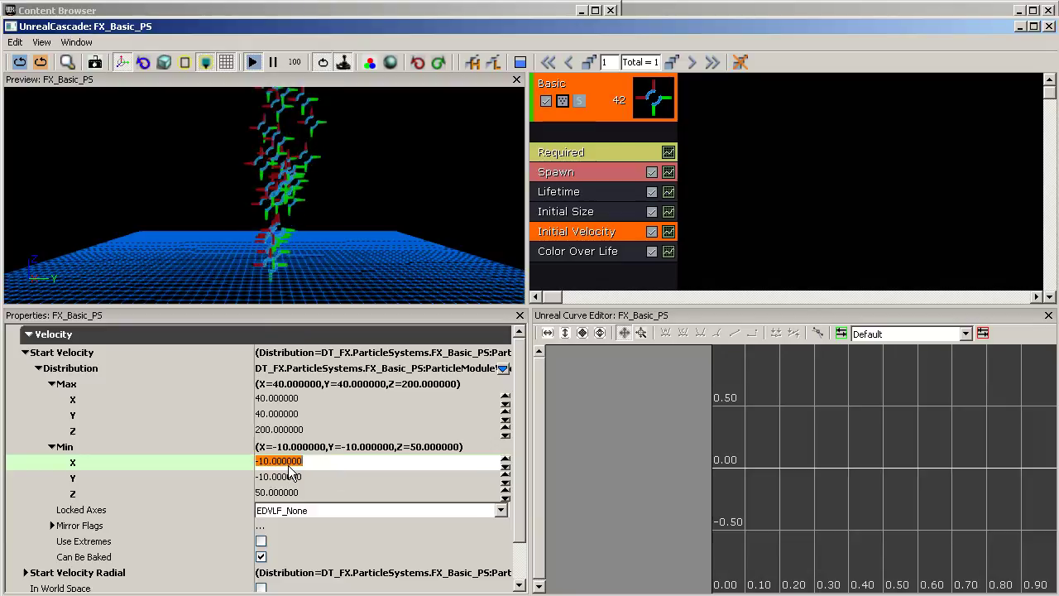
text(-40)
key(Return)
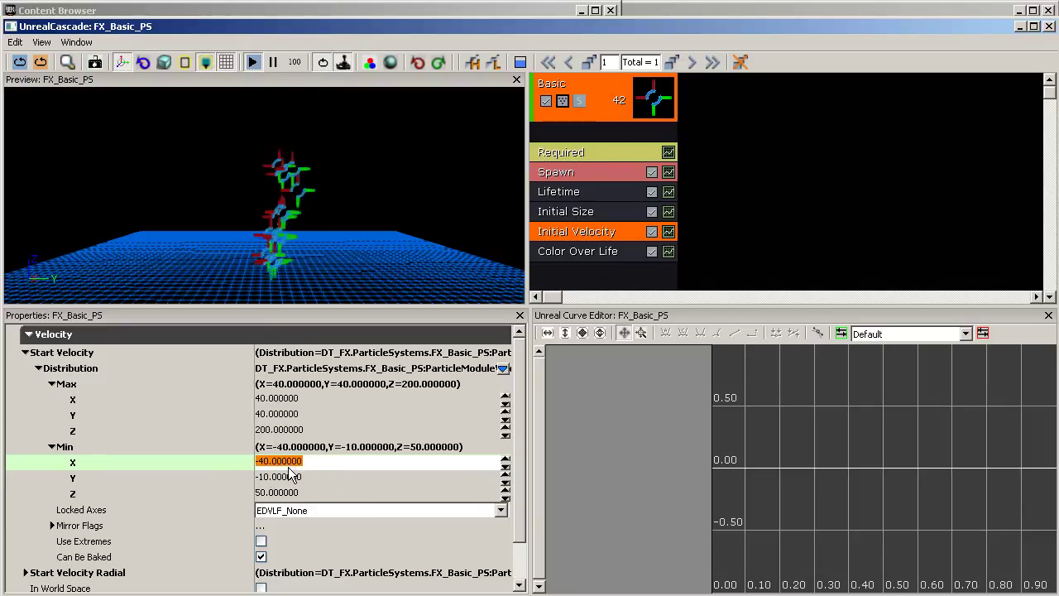
click(291, 478)
text(-40)
key(Return)
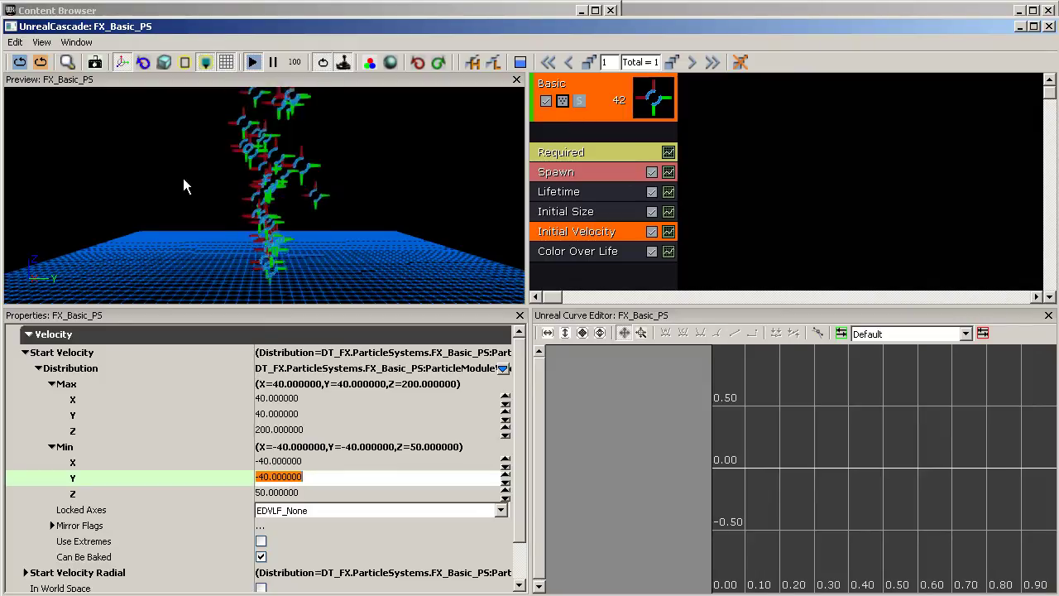
click(300, 491)
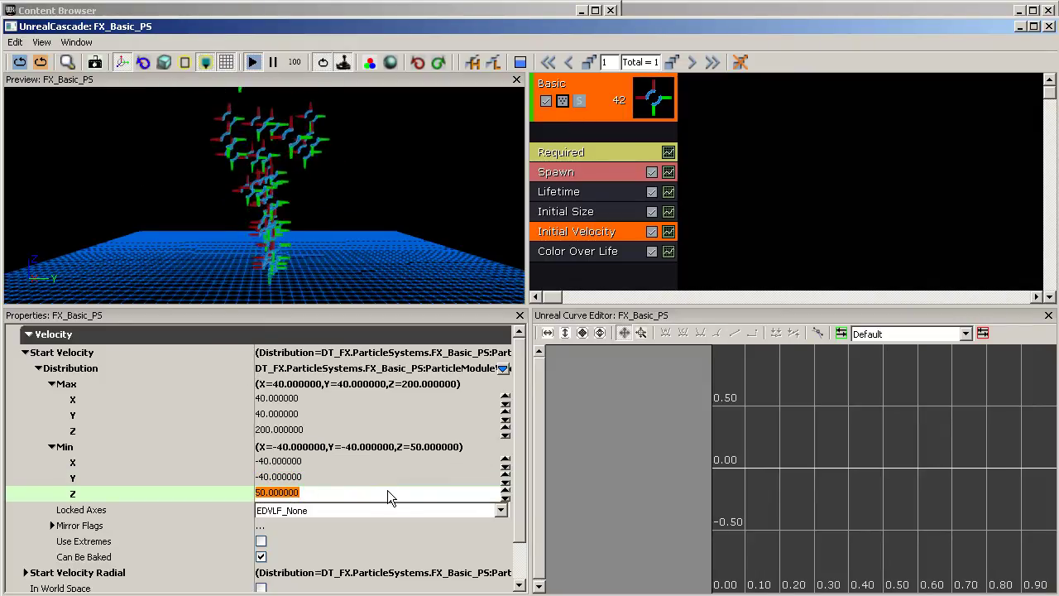
text(100)
key(Return)
click(331, 260)
drag(331, 260, 294, 197)
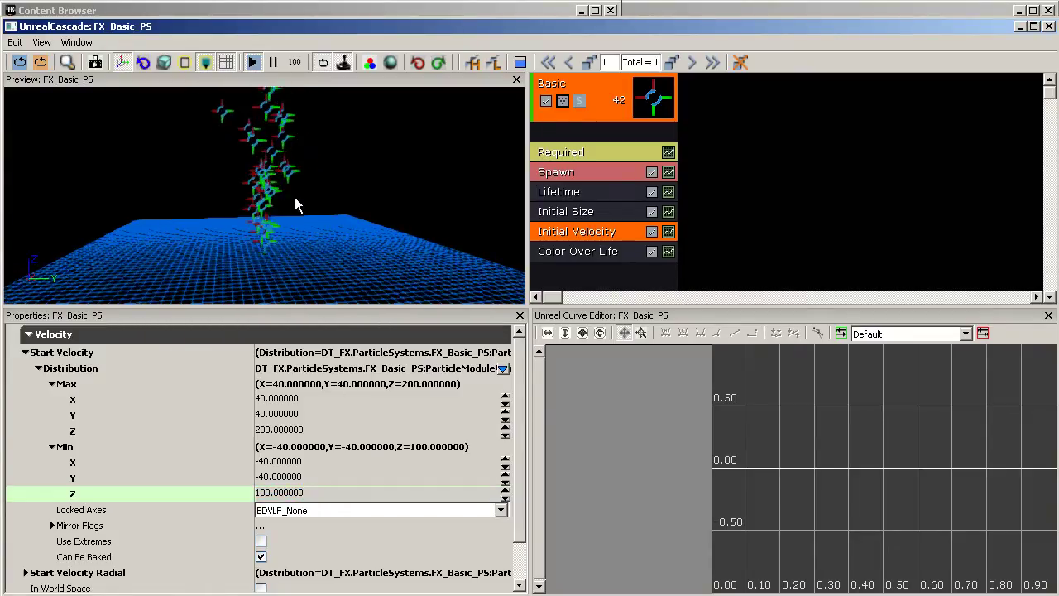
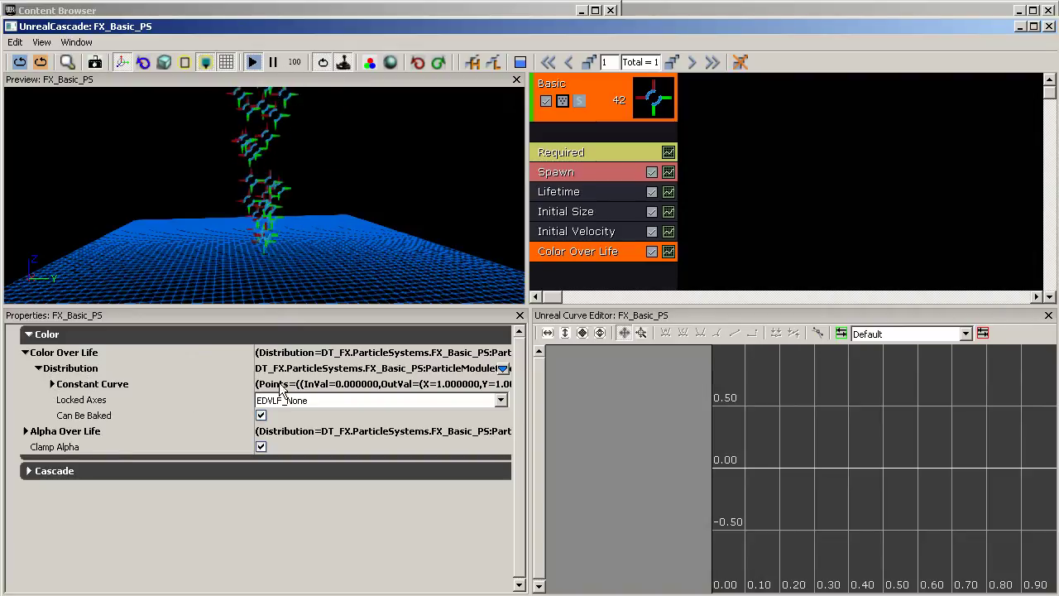
Step: Examine point 0 of the Color Over Life distribution's Constant Curve, and collapse the Color Over Life properties again
click(52, 384)
click(64, 400)
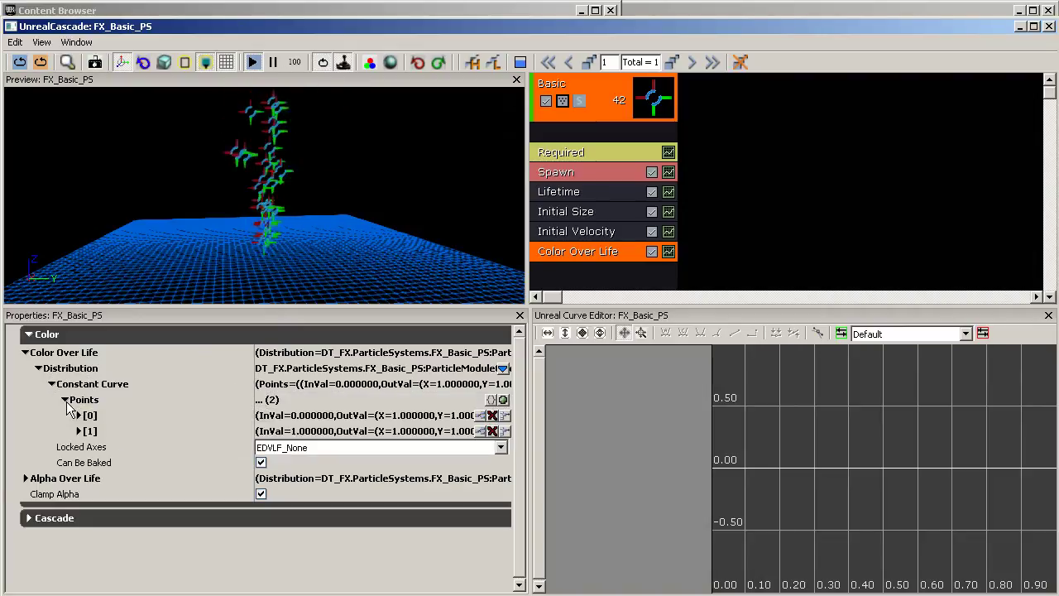
click(79, 415)
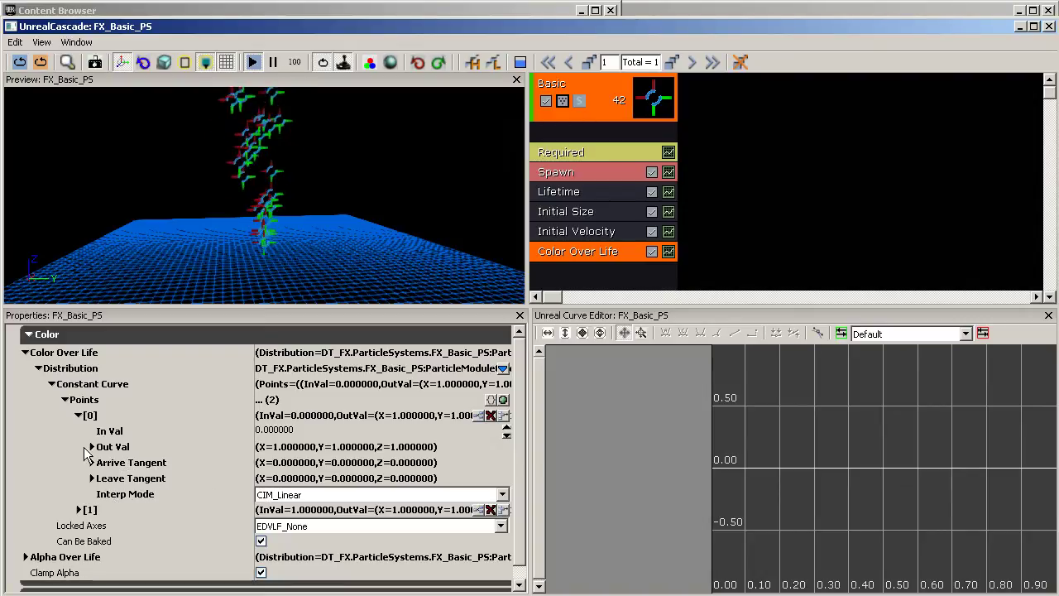
click(78, 416)
click(64, 399)
click(51, 384)
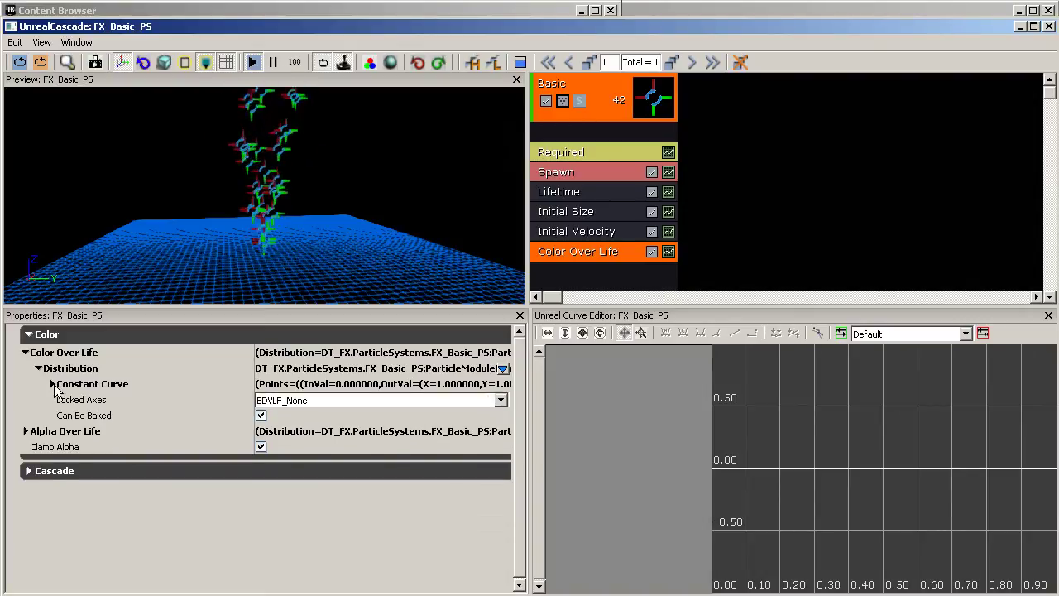
click(38, 369)
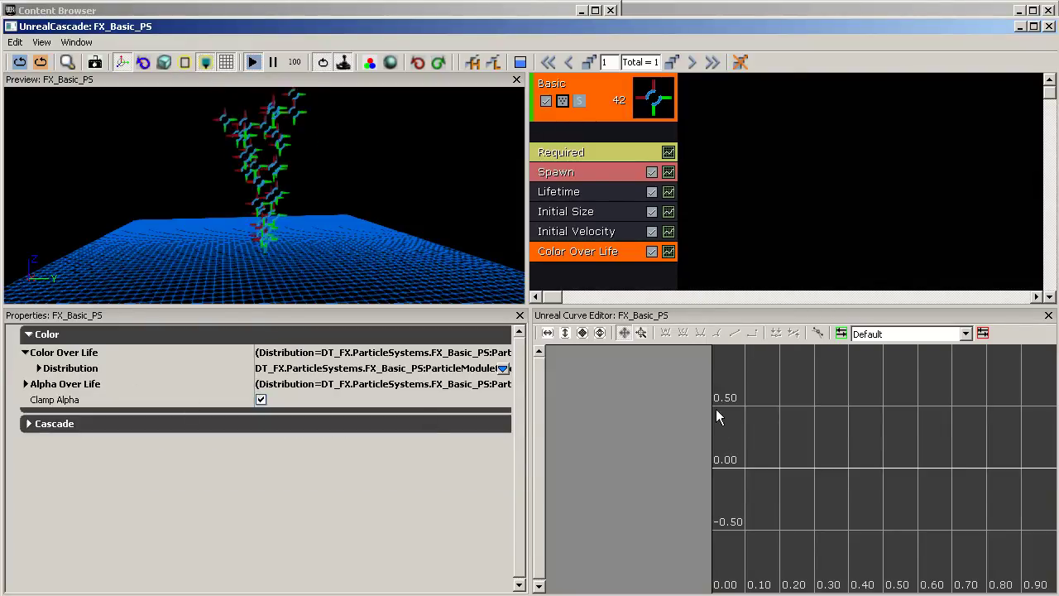
click(25, 353)
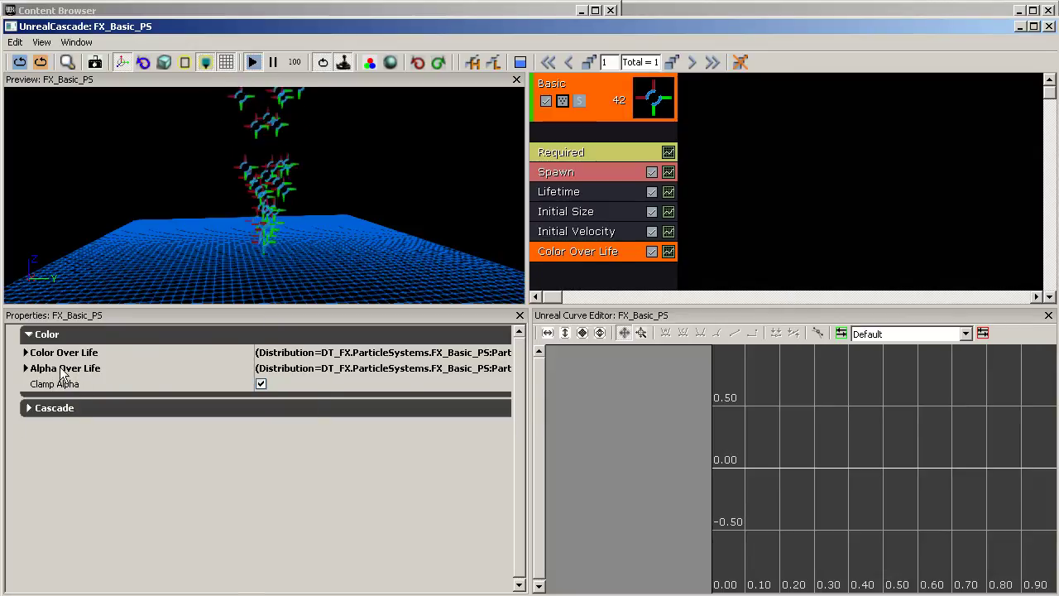
Step: Send the Color Over Life module's color and alpha curves to the curve editor and inspect their start and end keys
click(669, 253)
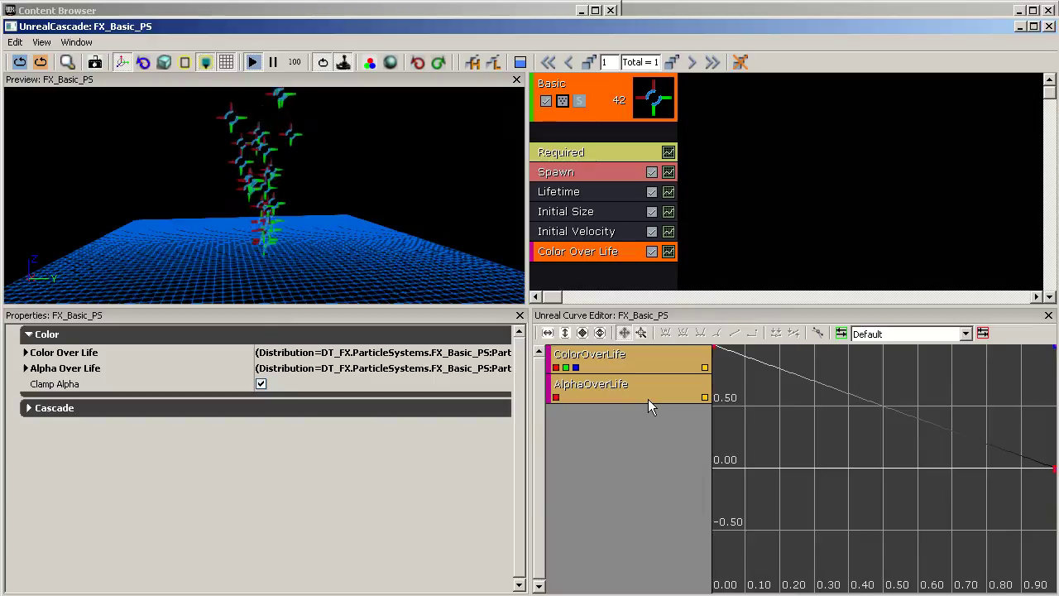
drag(789, 422, 819, 473)
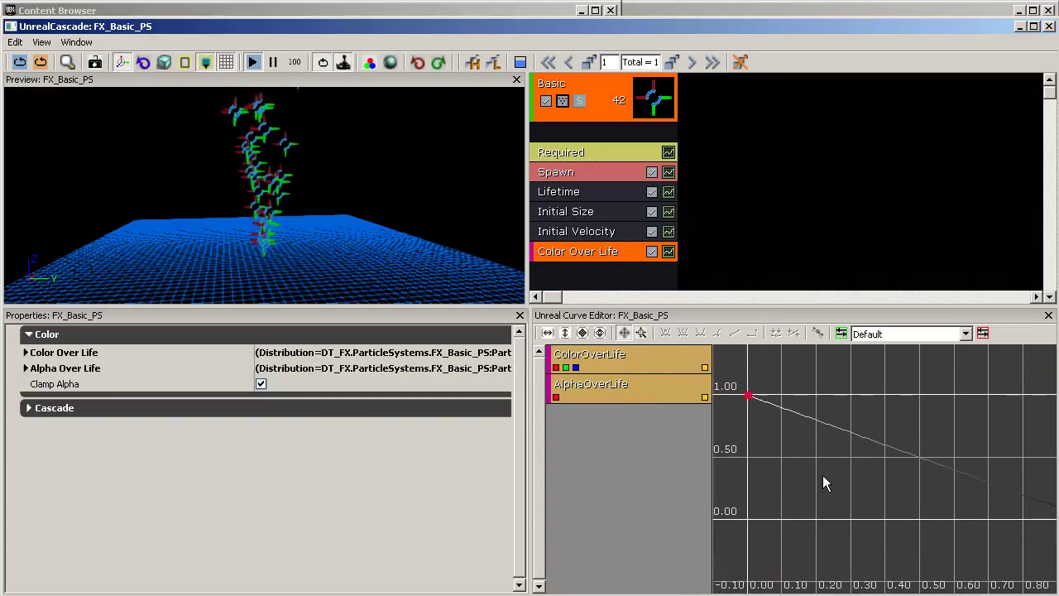
scroll(797, 483, down, 3)
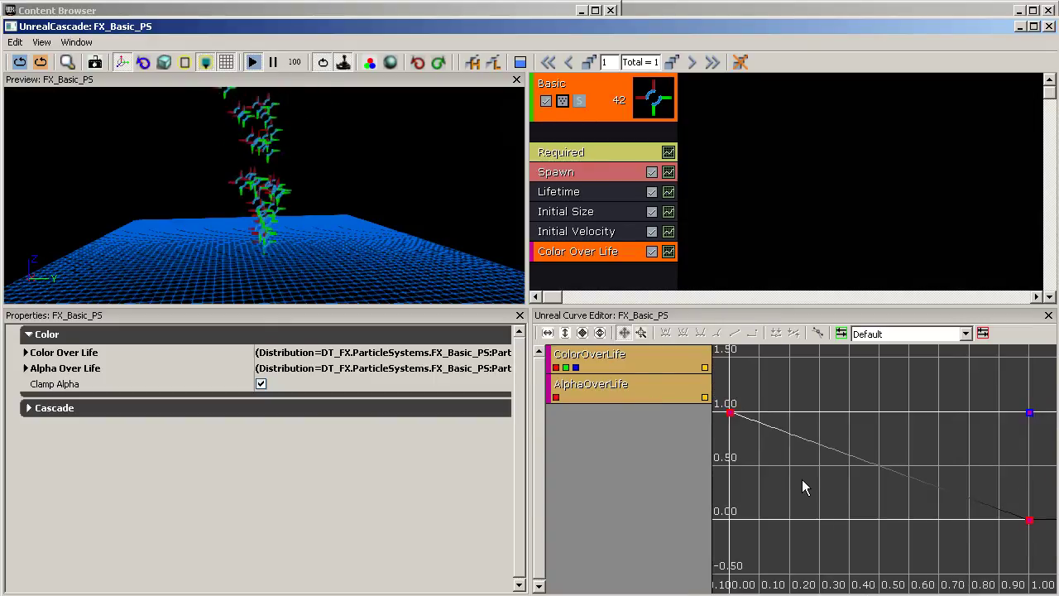
drag(927, 433, 933, 425)
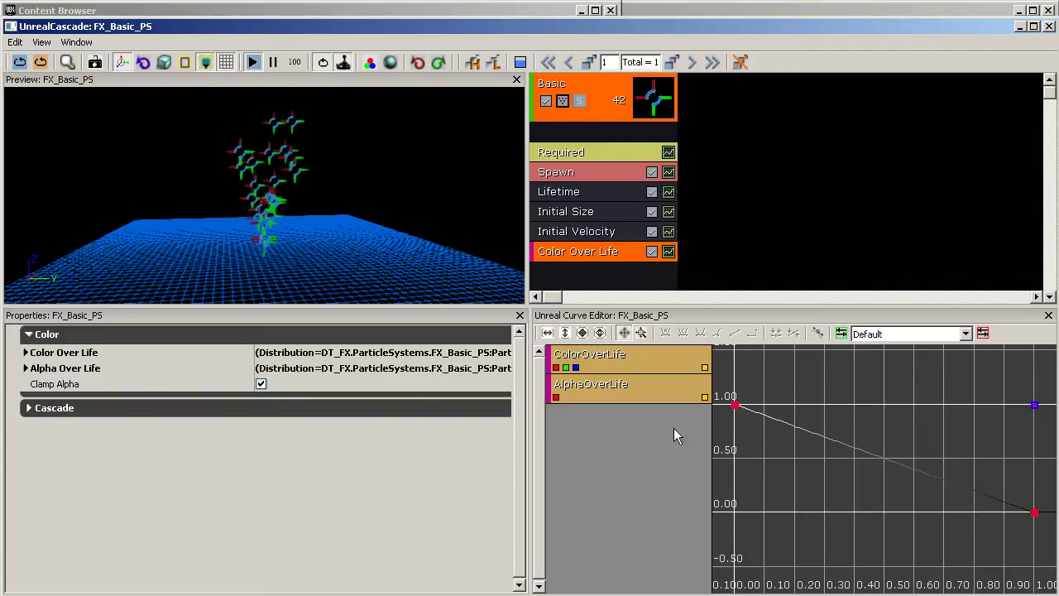
drag(779, 448, 757, 410)
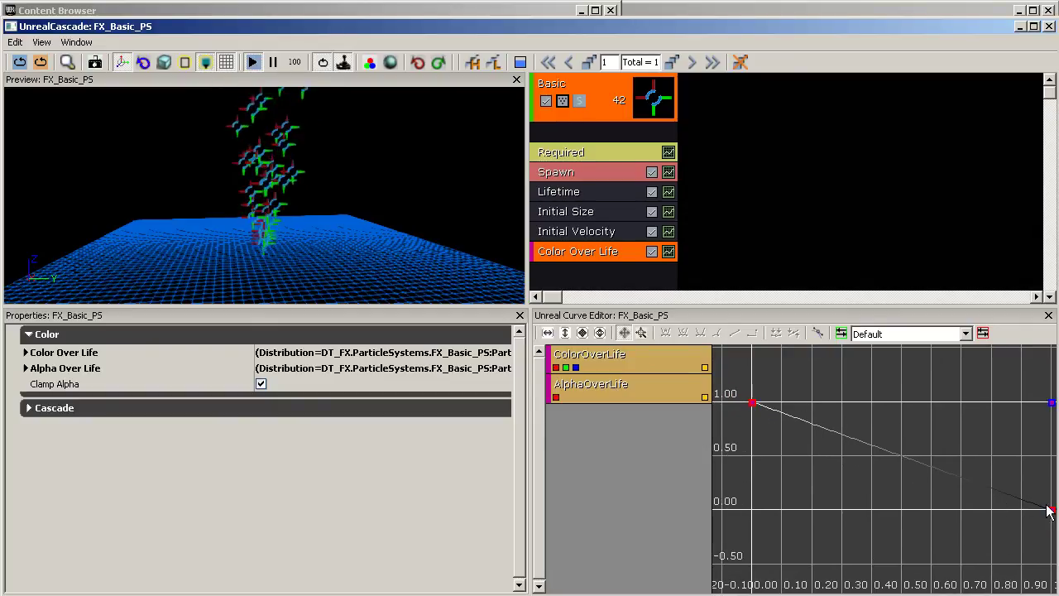
drag(1045, 508, 959, 492)
click(978, 502)
drag(882, 456, 987, 474)
drag(843, 450, 787, 449)
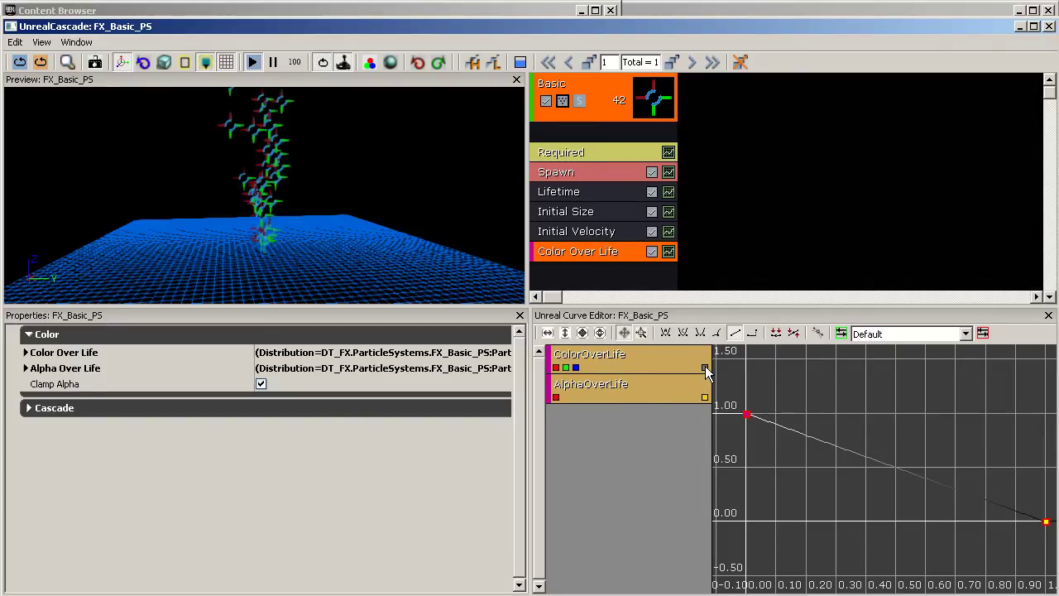
drag(869, 411, 808, 400)
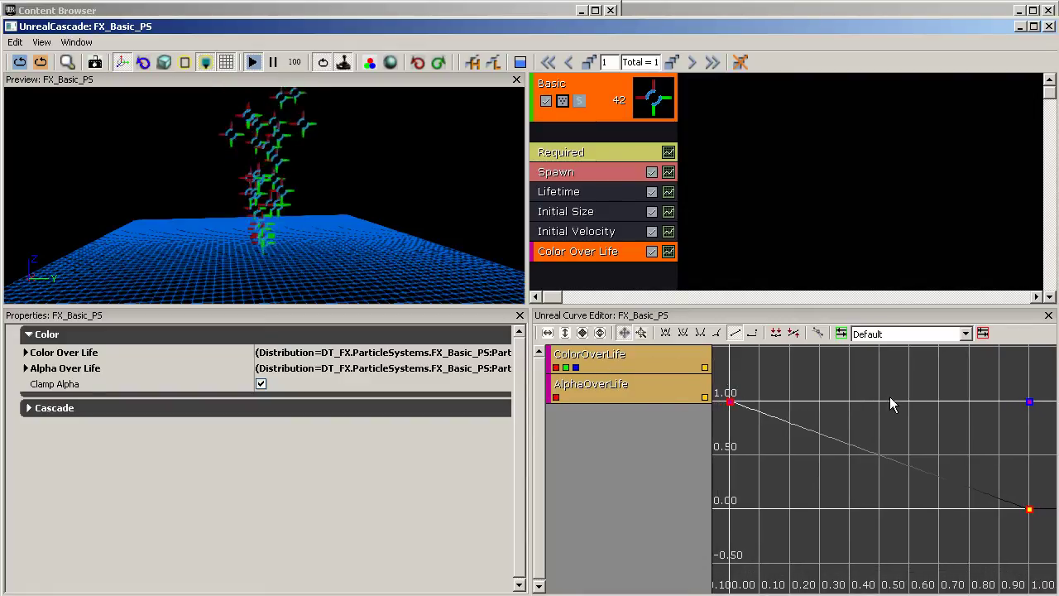
Step: Remove the AlphaOverLife curve from the curve editor and keep only the ColorOverLife curve displayed
click(704, 367)
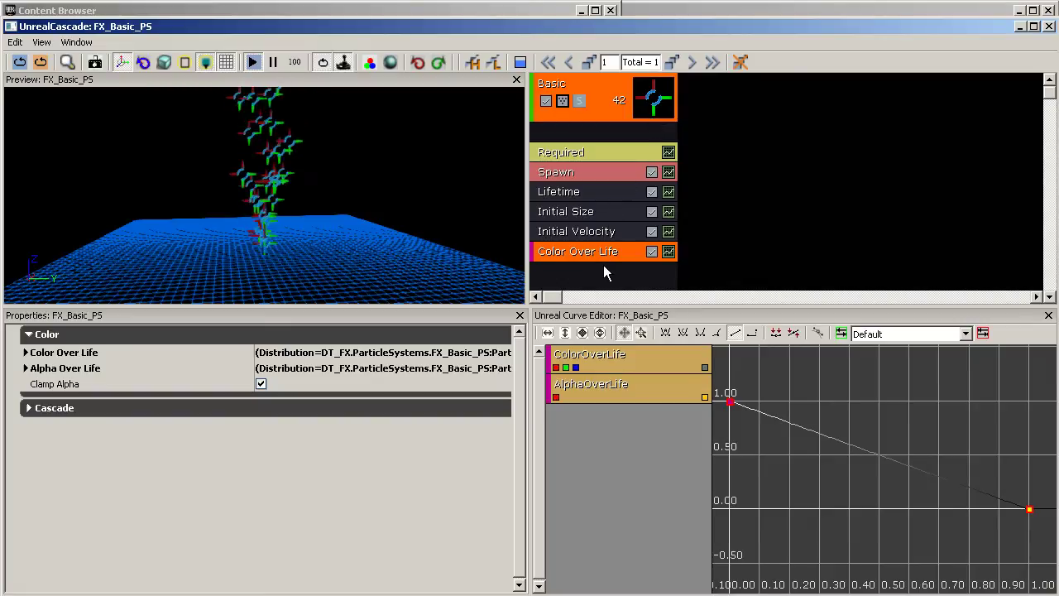
right_click(626, 386)
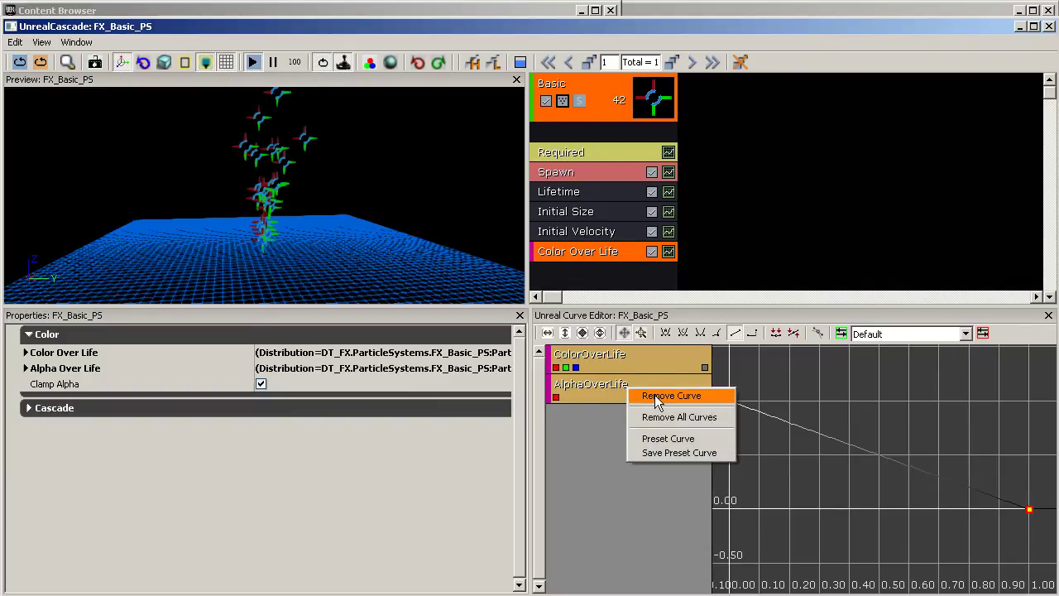
click(654, 395)
click(705, 369)
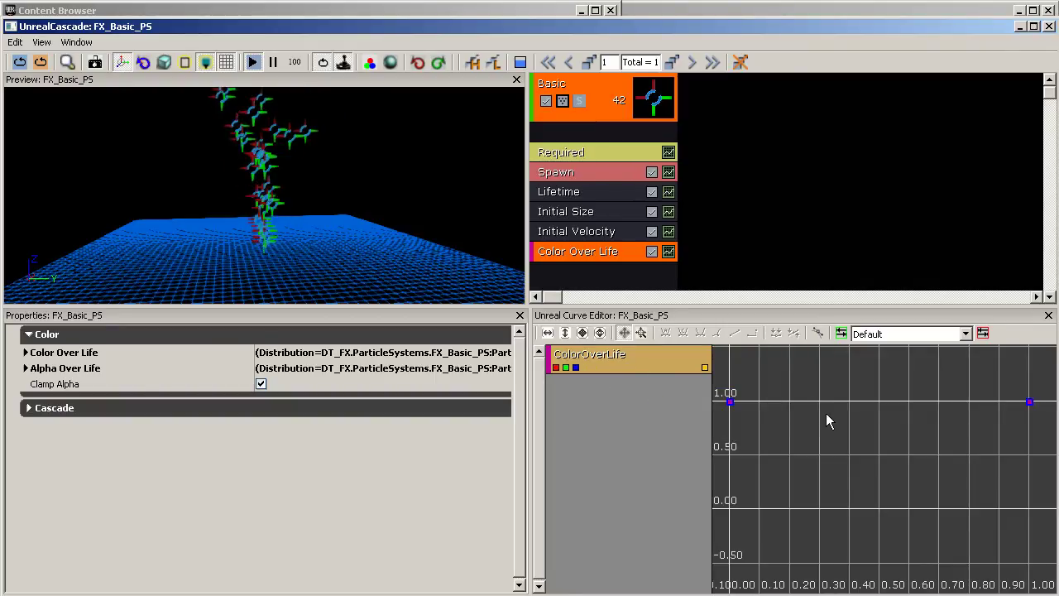
Step: Set the color of the ColorOverLife key at time 0.00 to a saturated blue
drag(786, 418, 832, 438)
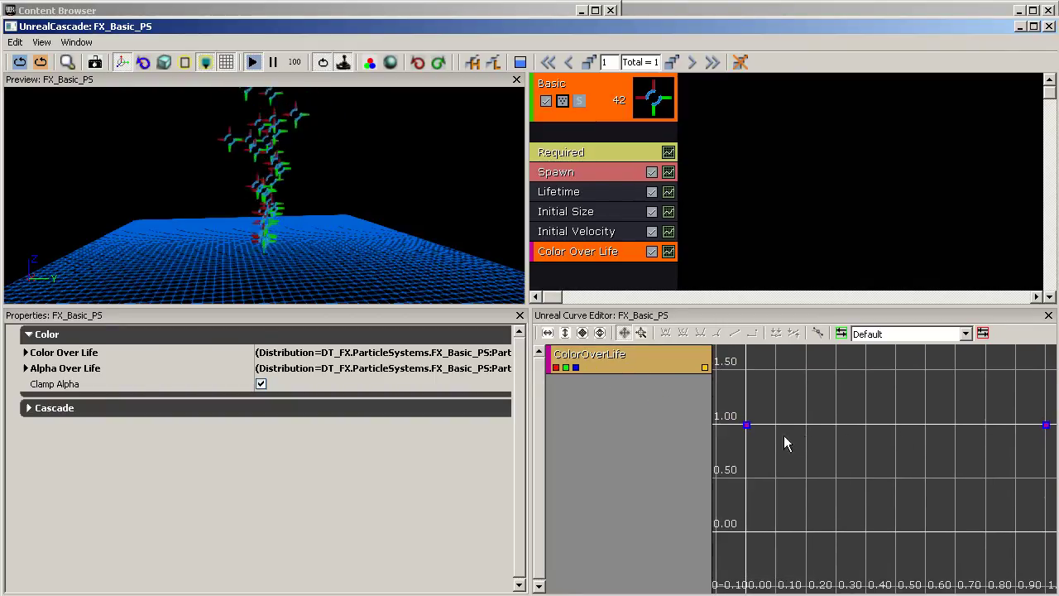
drag(765, 461, 792, 456)
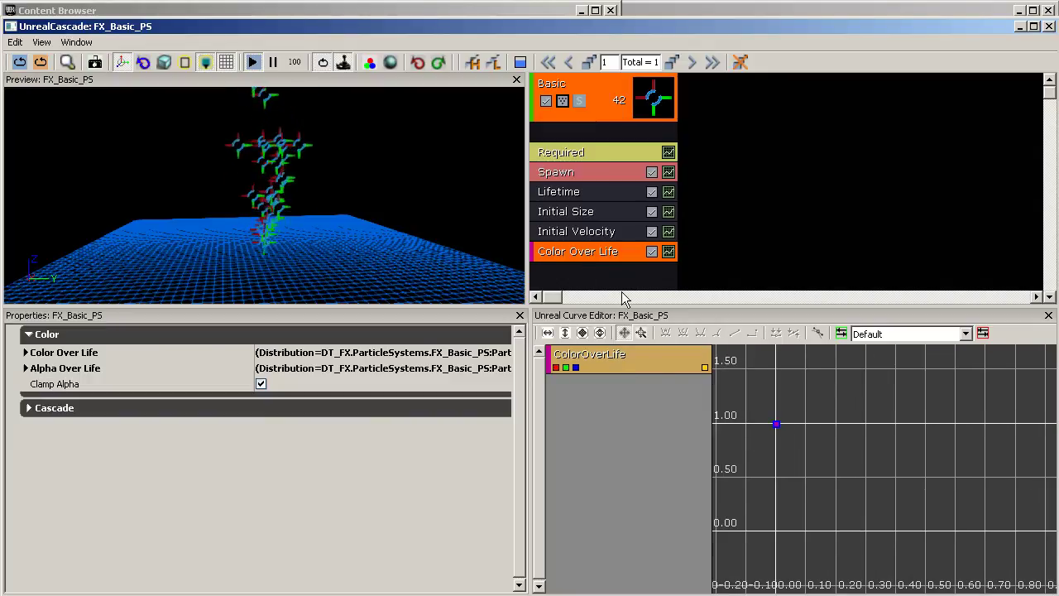
scroll(775, 427, up, 2)
click(780, 424)
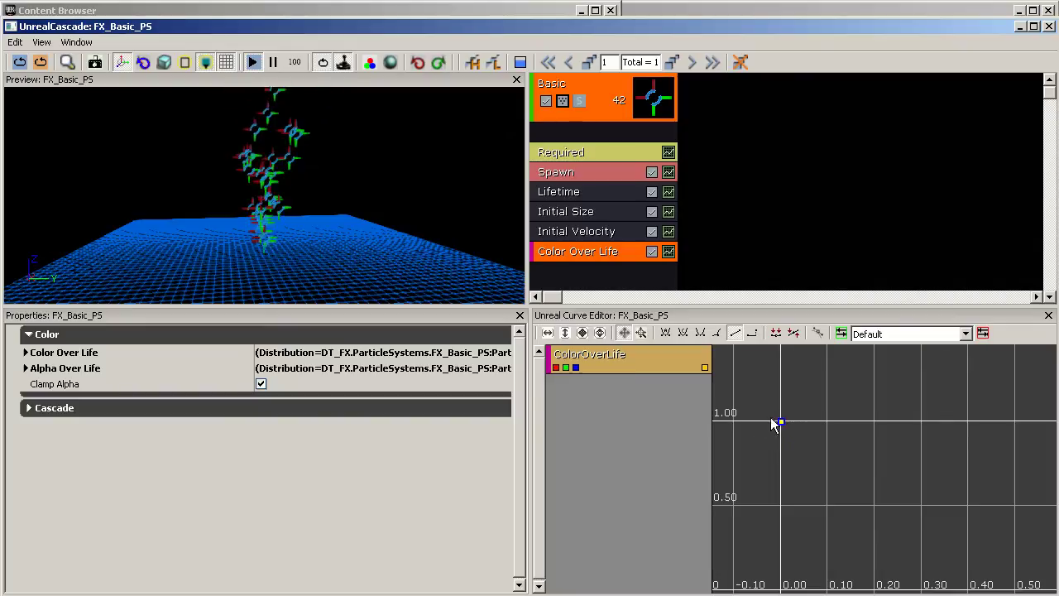
right_click(781, 423)
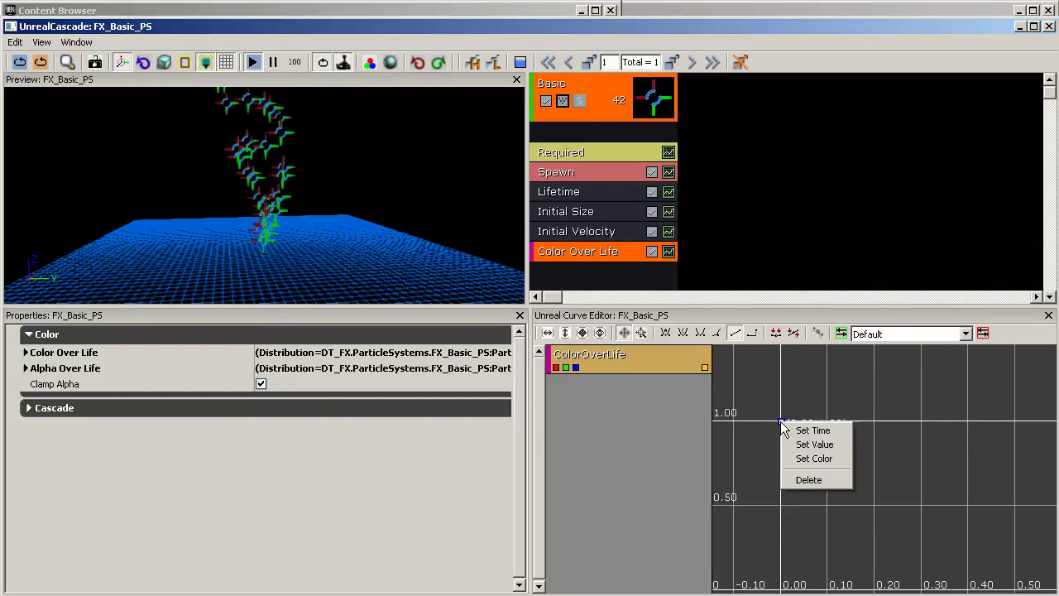
click(806, 459)
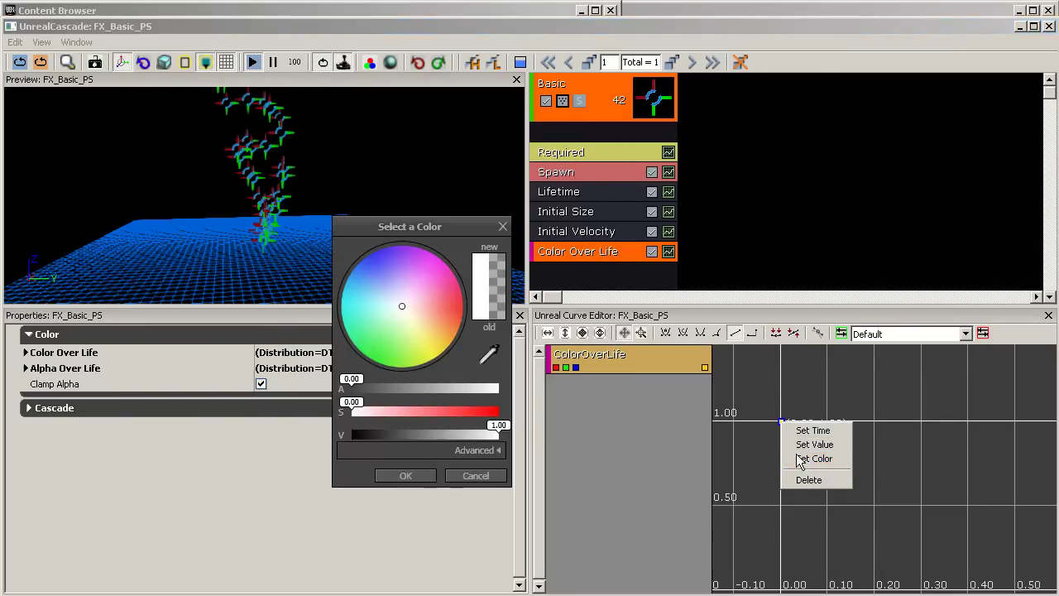
drag(382, 305, 348, 231)
click(404, 476)
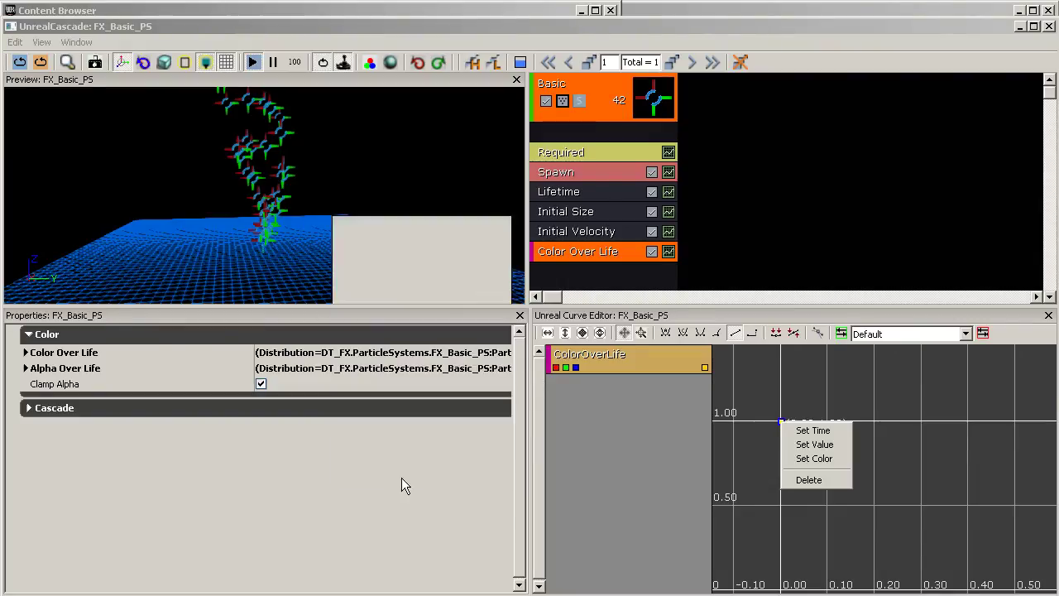
Step: Set the color of the ColorOverLife key at time 1.00 to a pinkish red, and check the full curve and the particle preview
drag(789, 421, 779, 394)
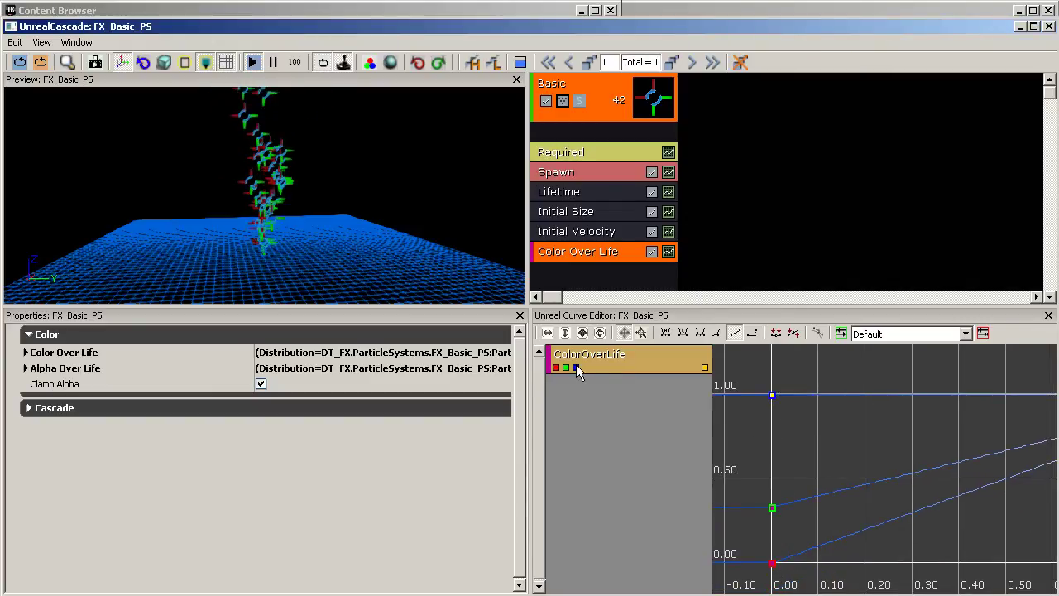
drag(866, 418, 882, 438)
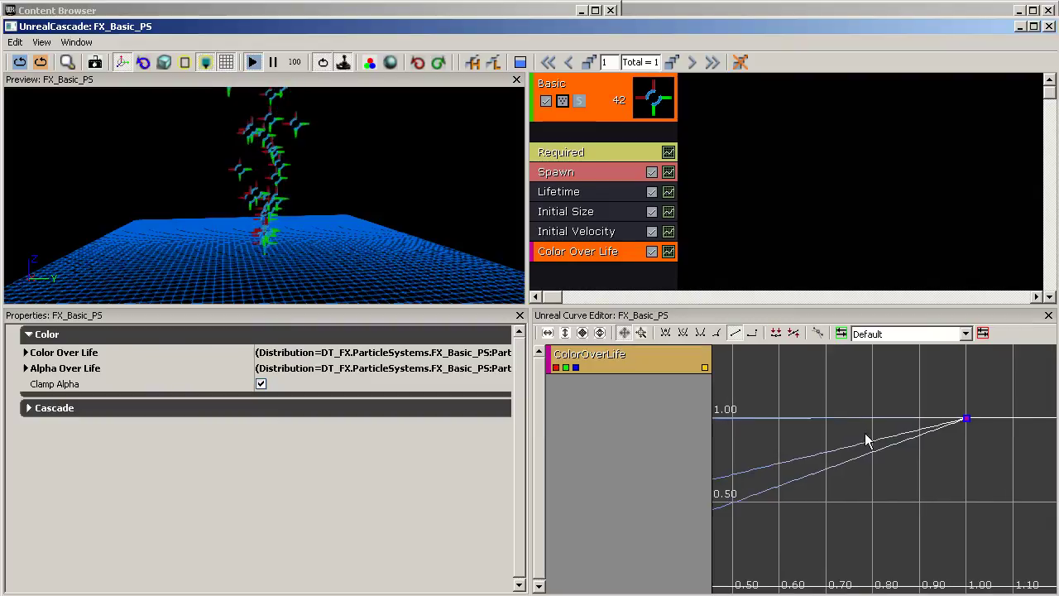
mouse_move(968, 422)
mouse_down()
mouse_move(981, 428)
mouse_move(965, 429)
mouse_up()
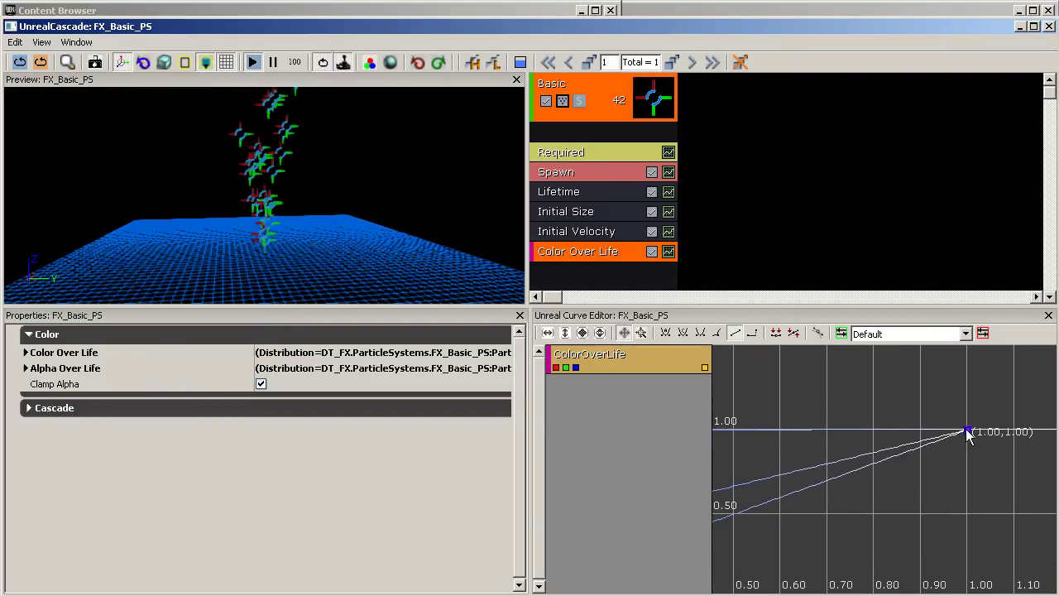
right_click(968, 431)
click(981, 467)
drag(418, 318, 497, 309)
click(424, 475)
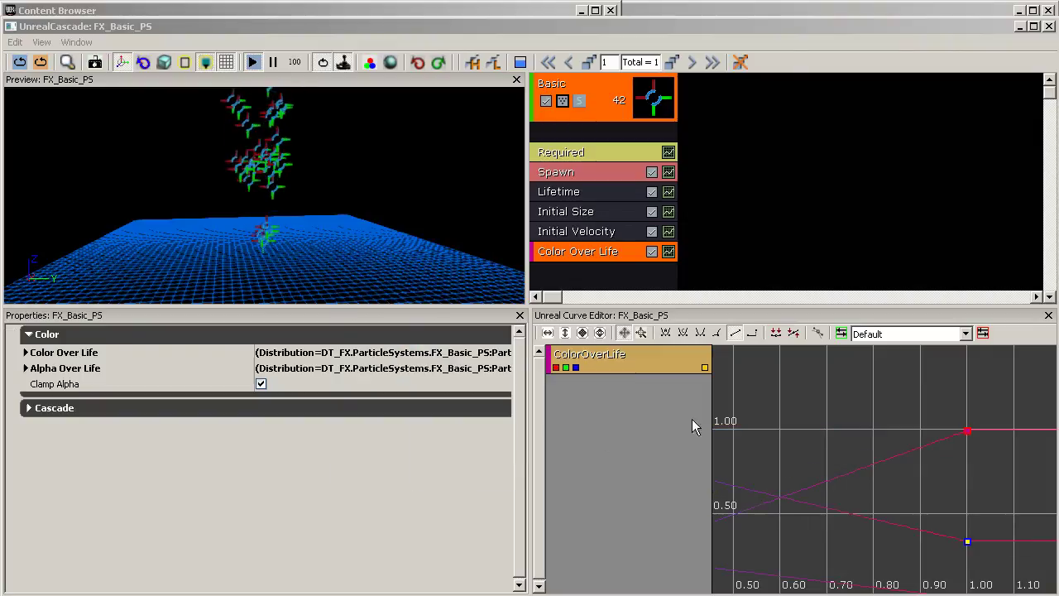
drag(950, 472, 986, 421)
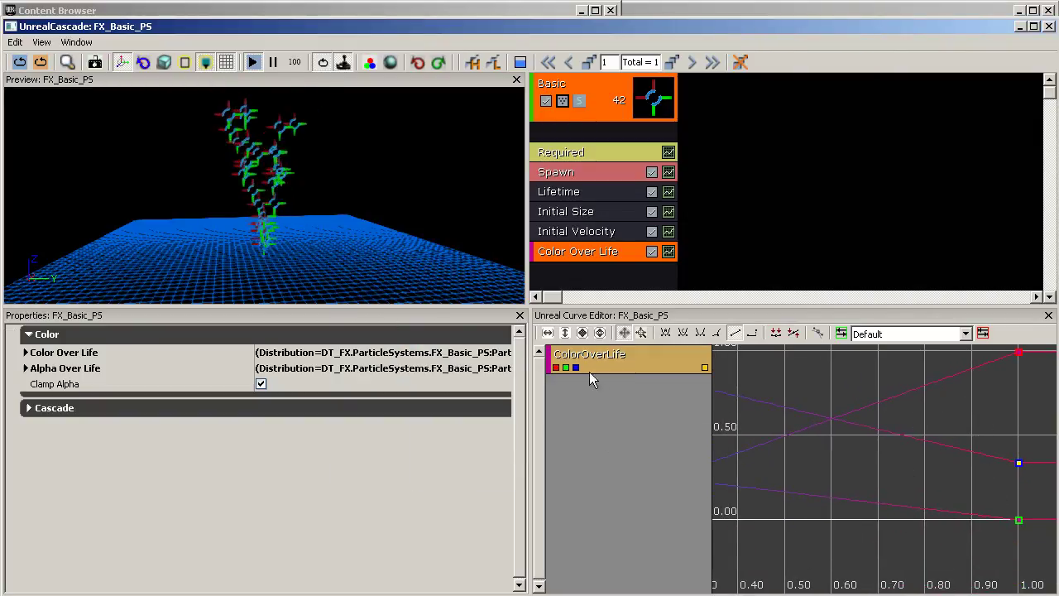
drag(803, 469, 867, 483)
scroll(918, 483, down, 5)
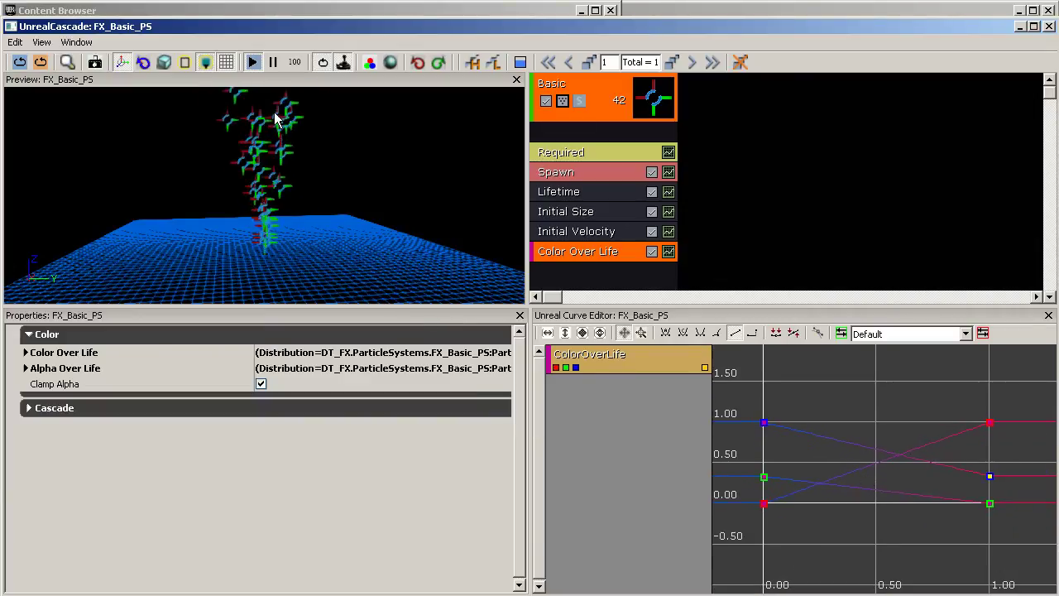
drag(319, 181, 309, 206)
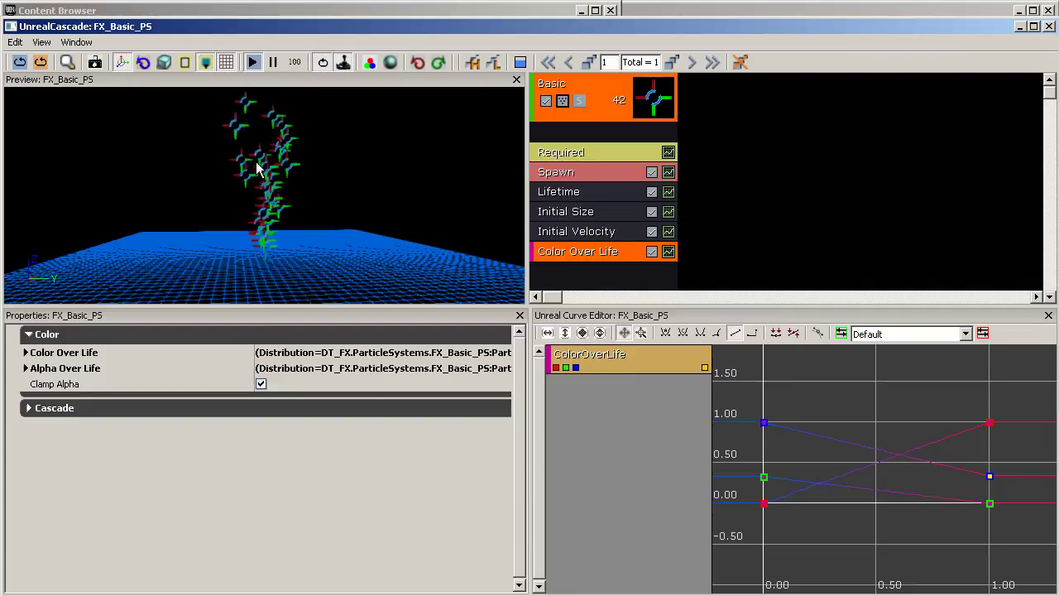
Step: Add an Orbit module to the Basic emitter, view its offset properties, and deselect the module
click(731, 251)
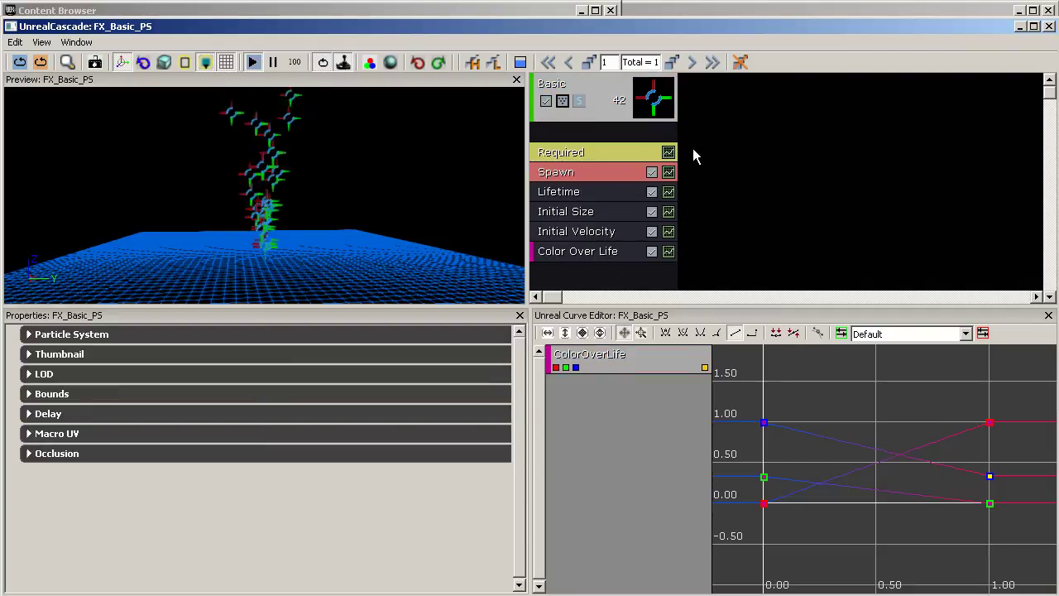
click(626, 270)
right_click(626, 271)
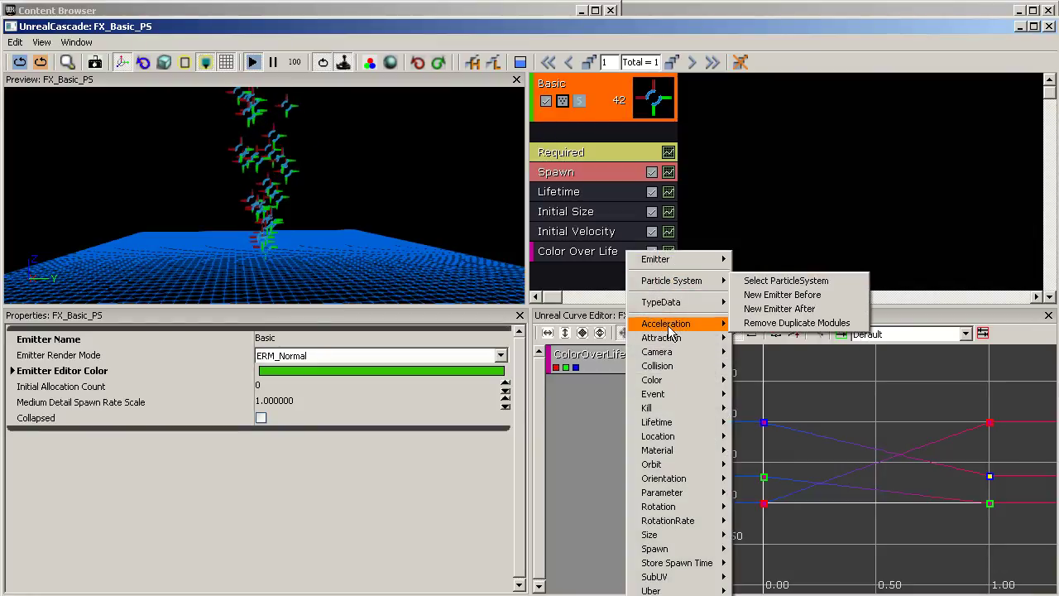
mouse_move(667, 323)
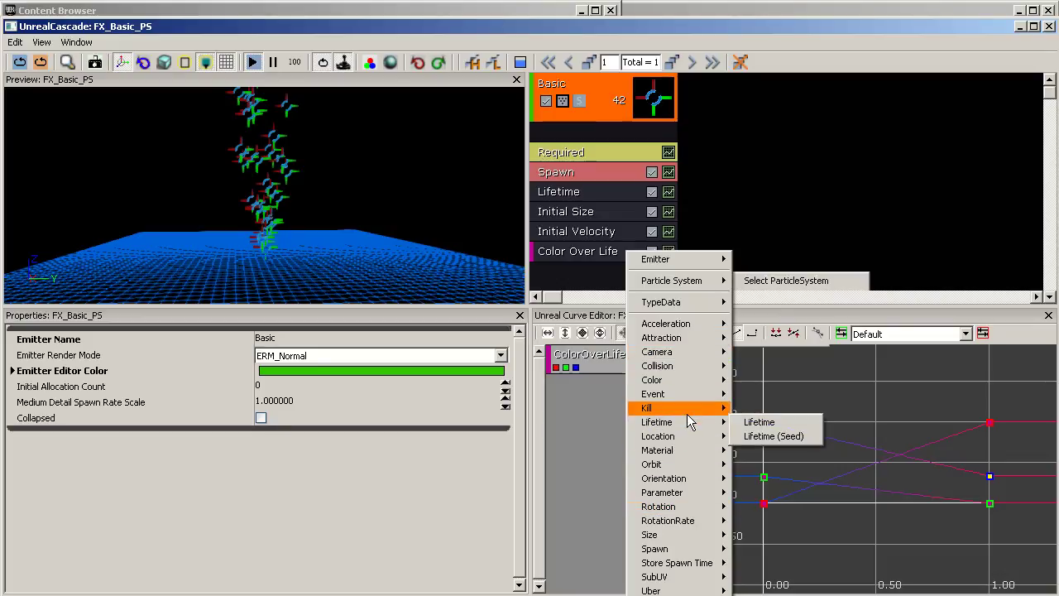
mouse_move(676, 466)
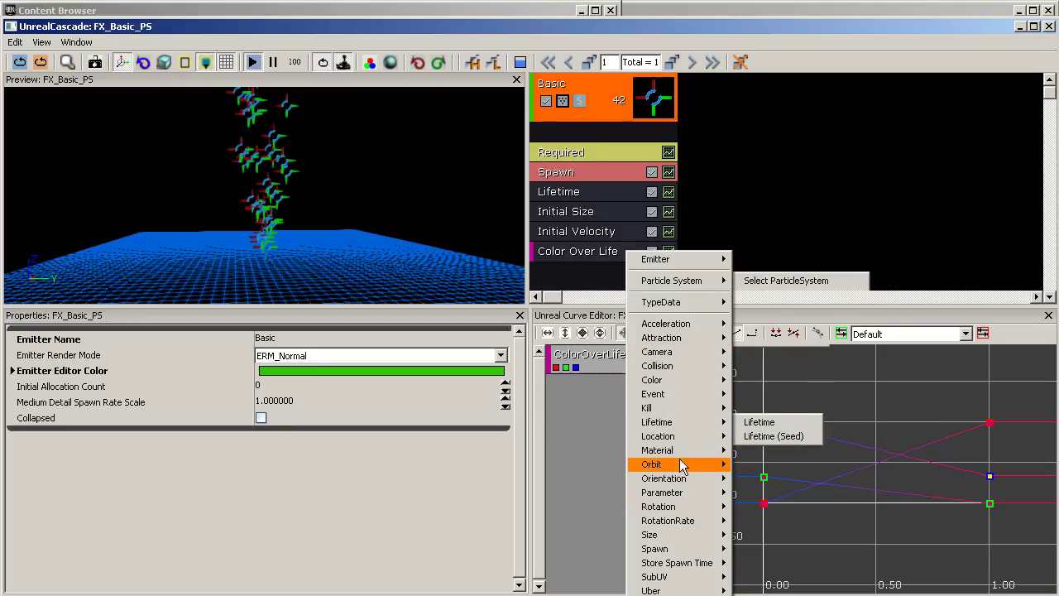
click(754, 464)
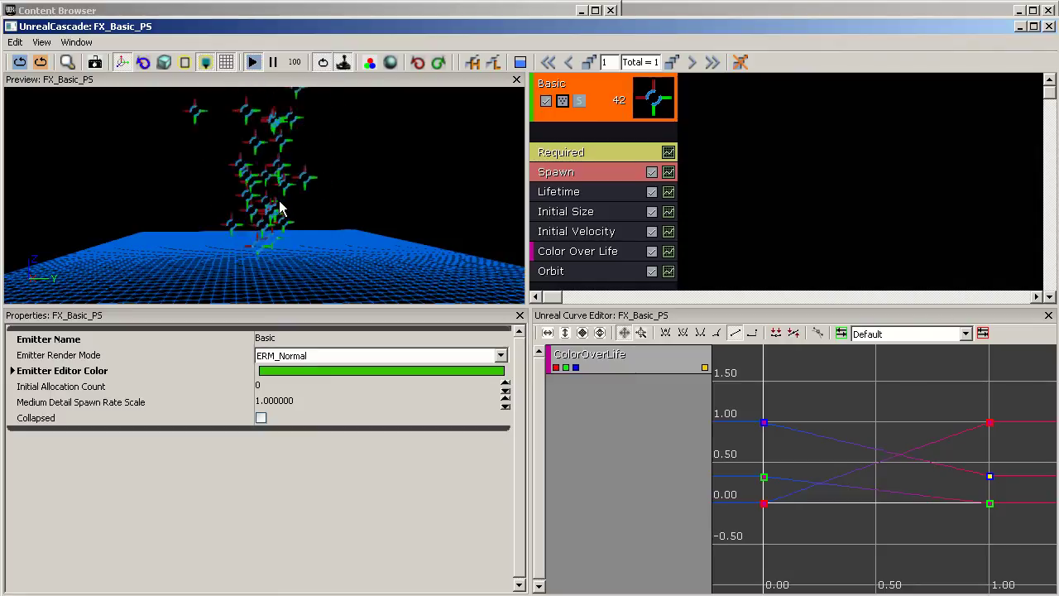
click(569, 272)
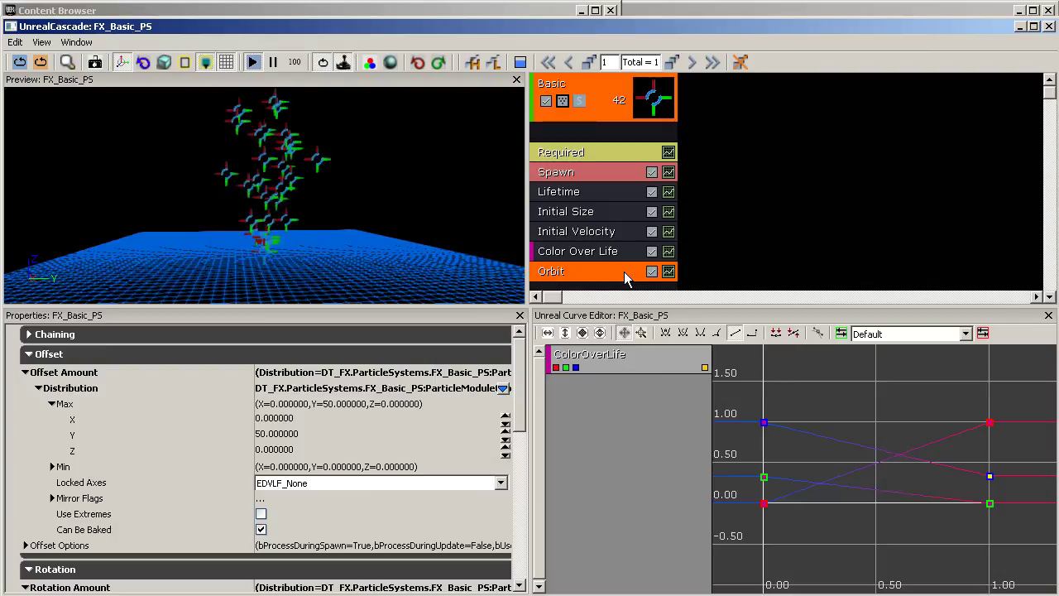
click(733, 216)
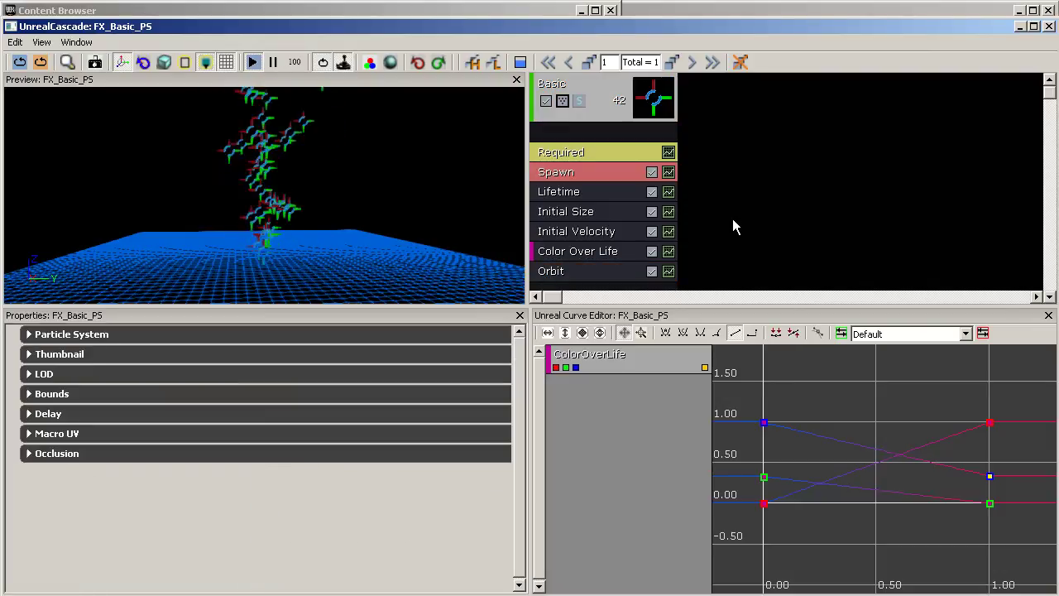
right_click(626, 278)
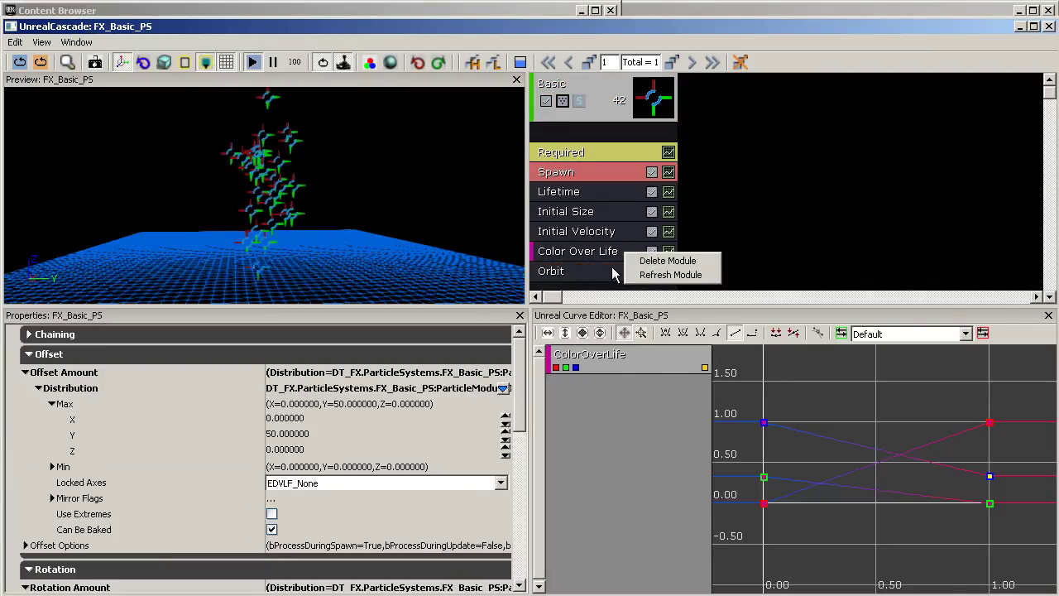
click(600, 280)
right_click(600, 280)
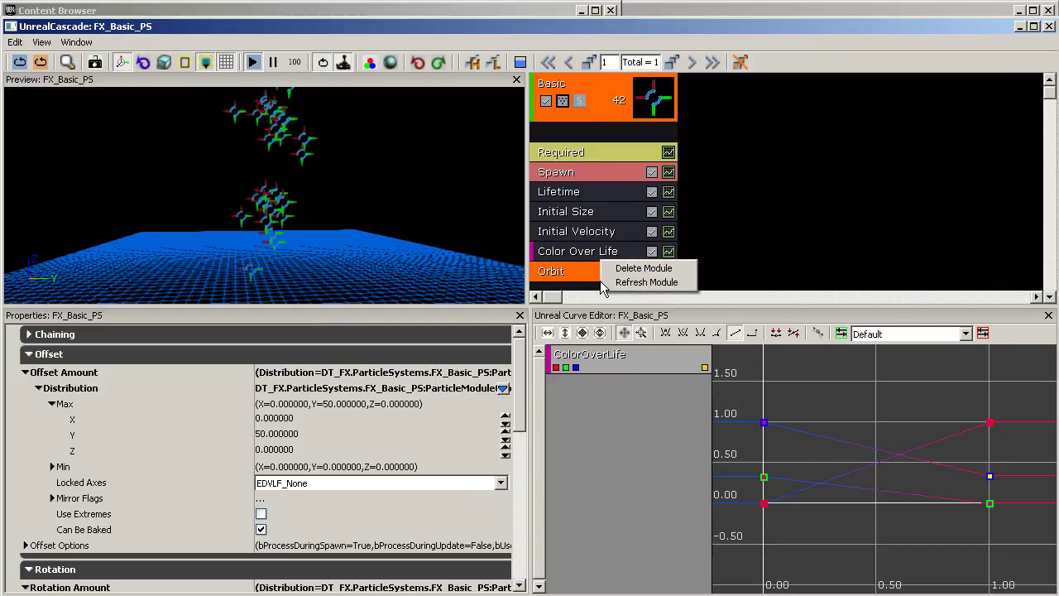
Step: Add an Initial RotRate module to the Basic emitter and deselect the emitter to check the particle preview
right_click(583, 120)
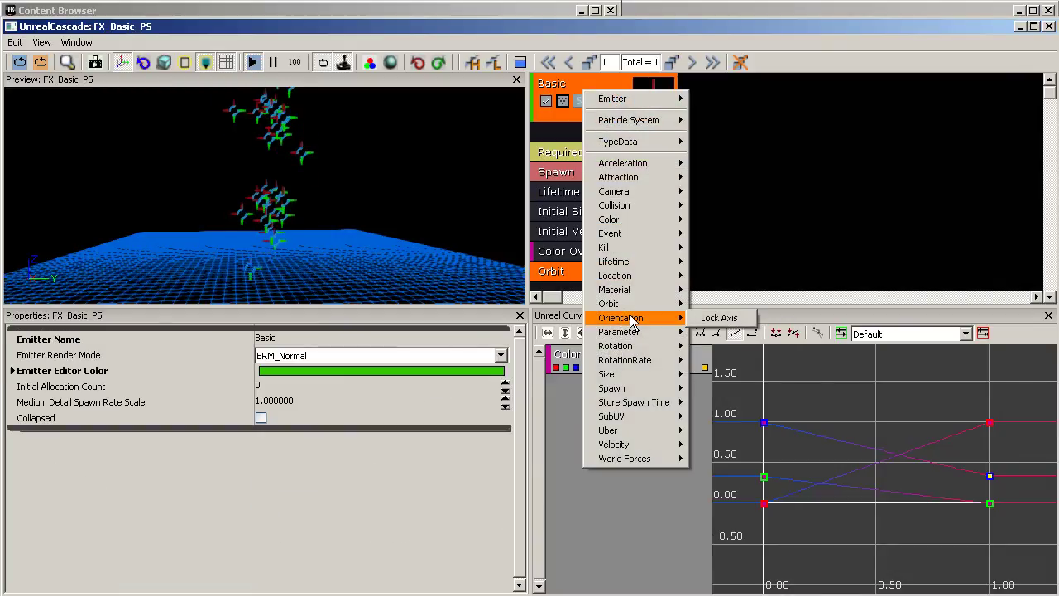
mouse_move(634, 349)
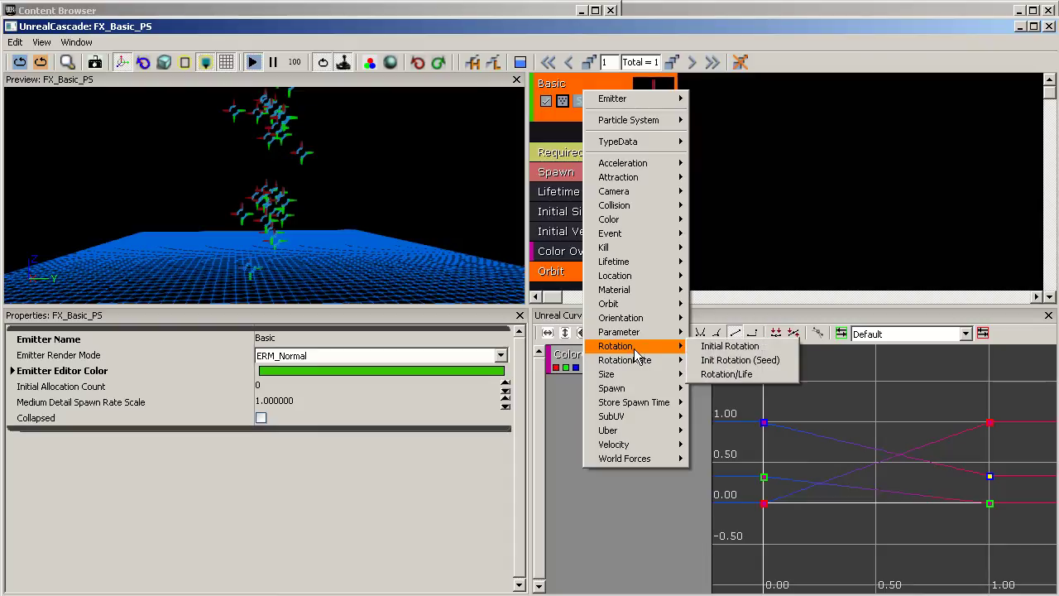
mouse_move(675, 366)
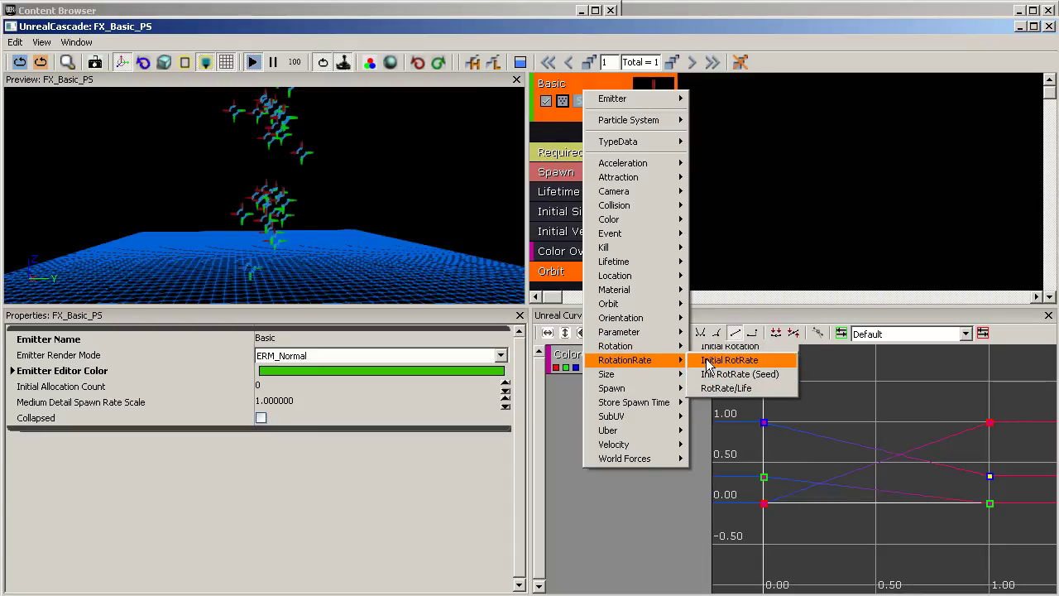
click(709, 362)
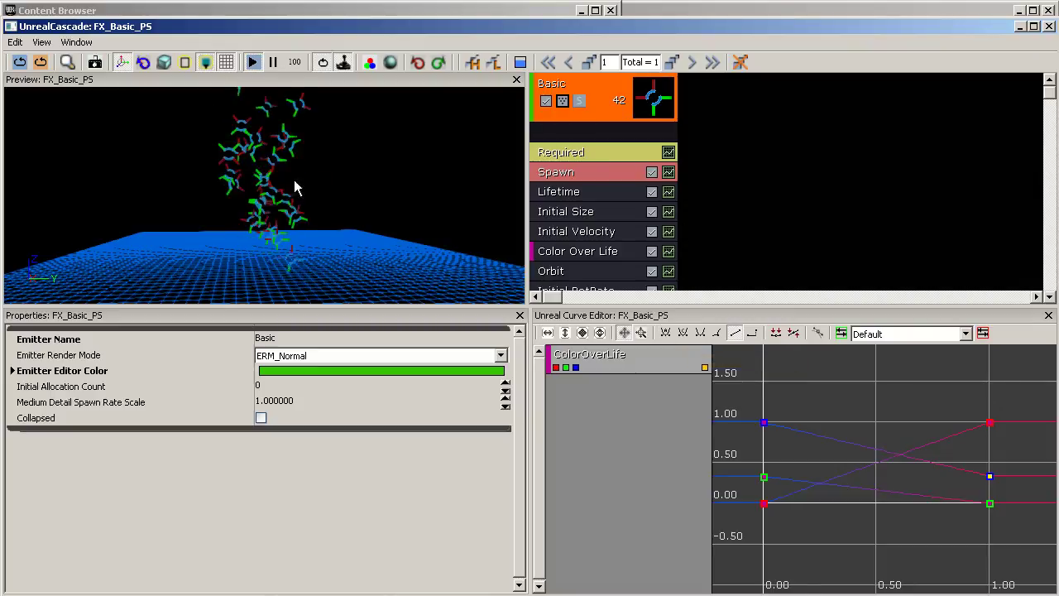
click(735, 211)
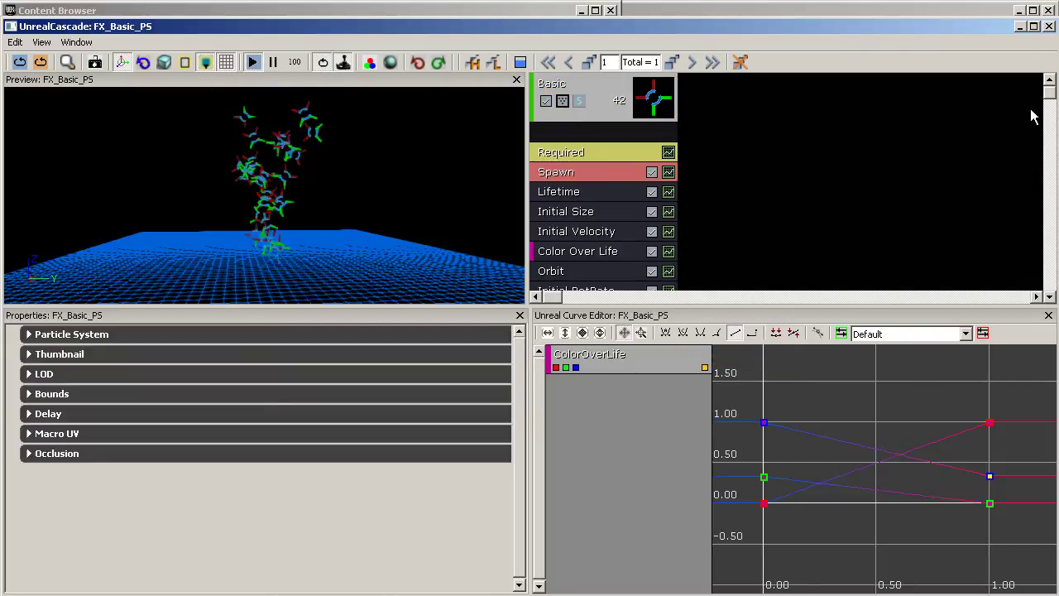
drag(1051, 98, 1051, 121)
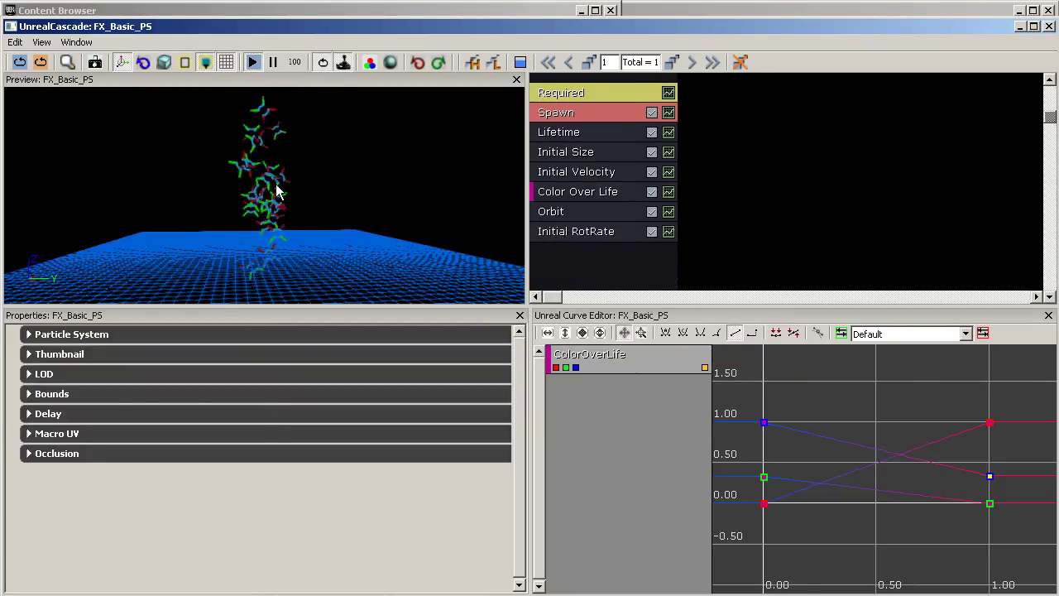
Step: Delete the Initial RotRate module from the emitter, undo that deletion, and select the restored module
right_click(591, 234)
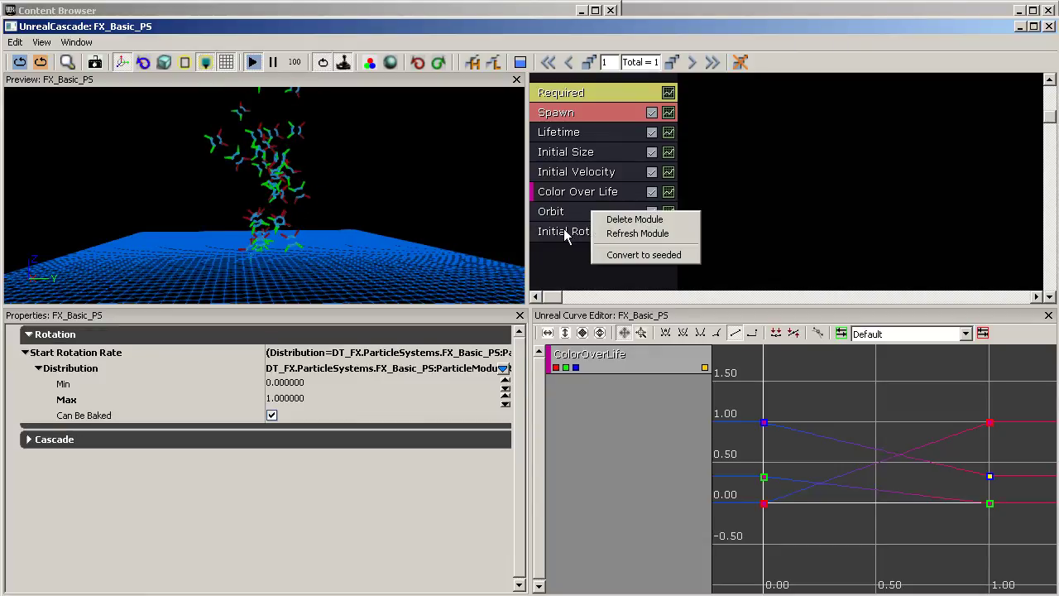
click(568, 232)
right_click(589, 232)
click(629, 218)
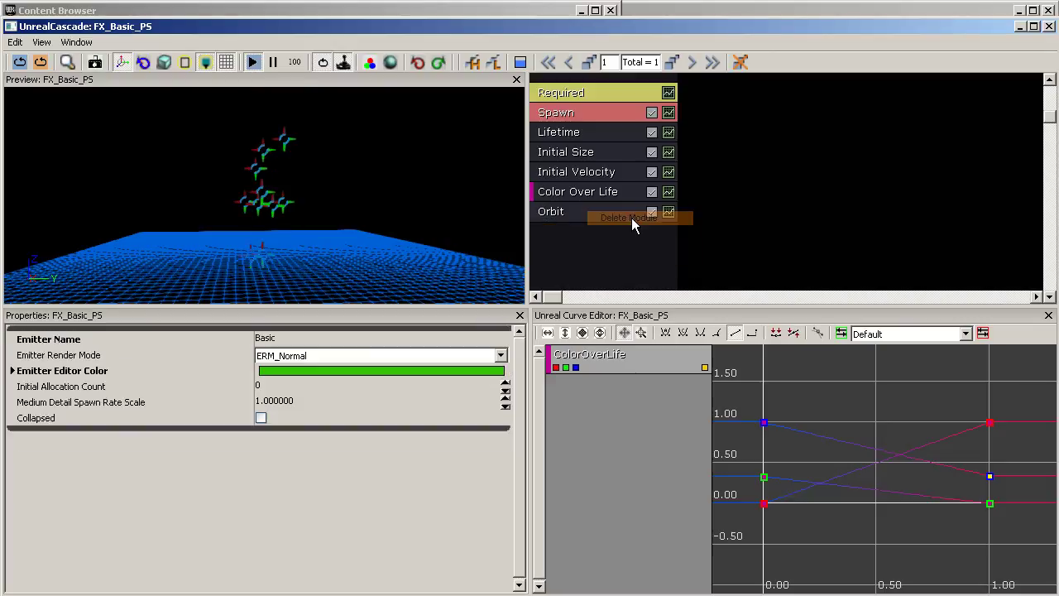
click(413, 65)
click(576, 231)
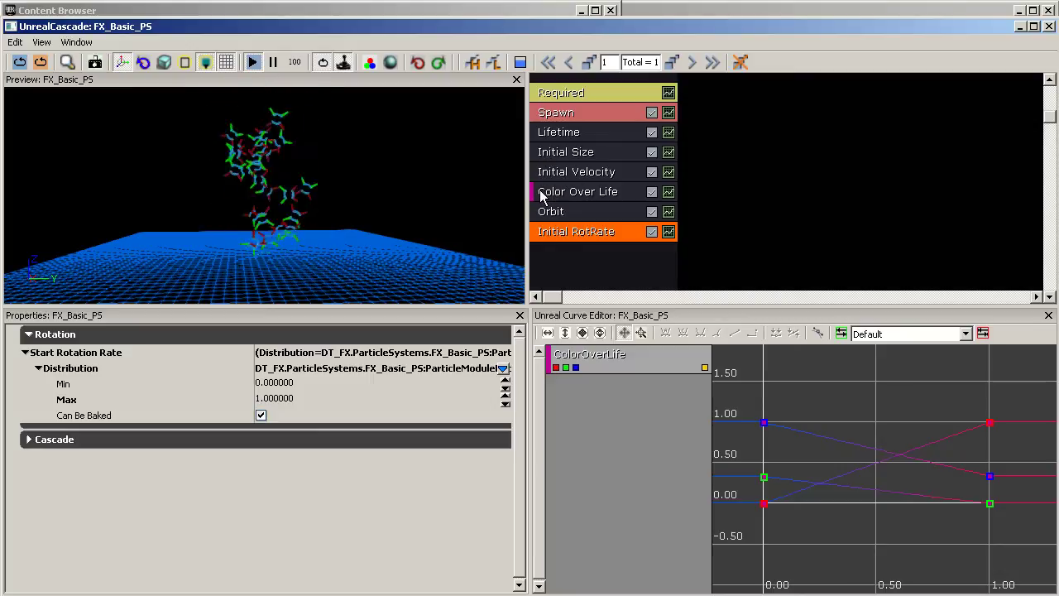
Step: Delete the Color Over Life module from the Basic emitter and move the Orbit module below Initial RotRate in the stack
right_click(605, 195)
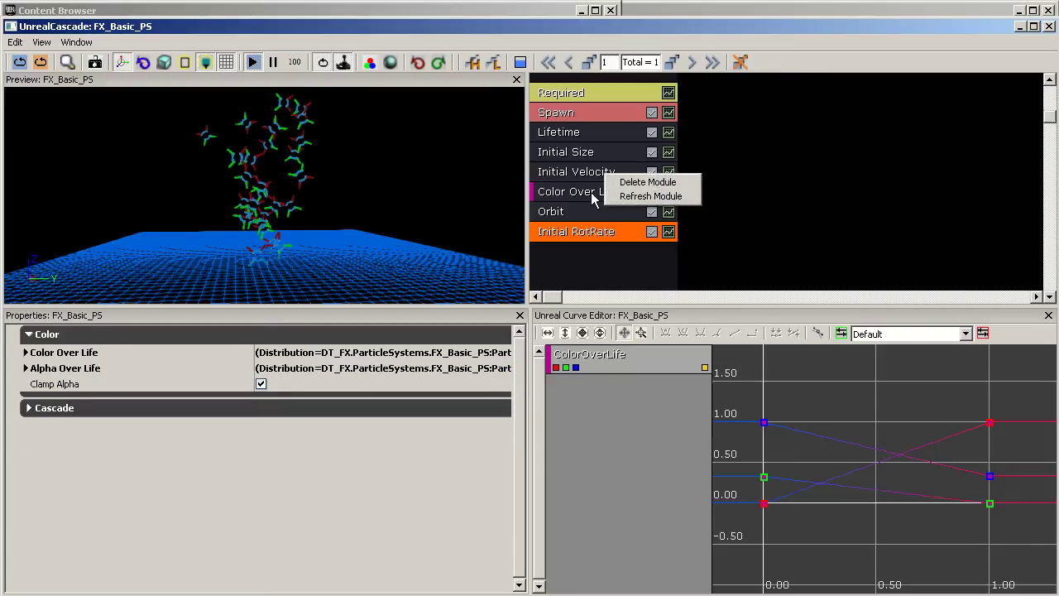
click(637, 183)
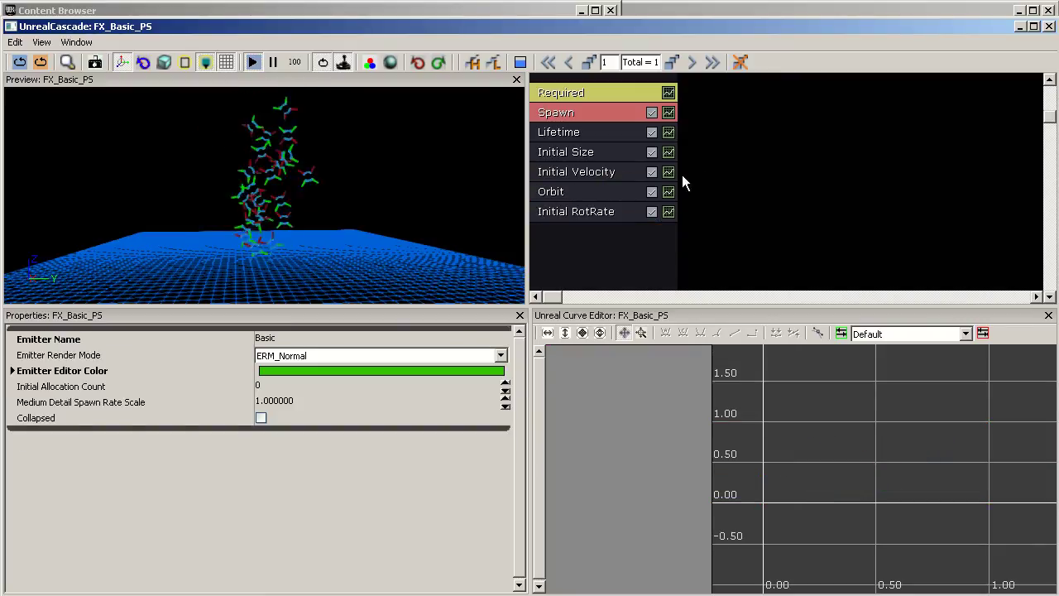
click(573, 190)
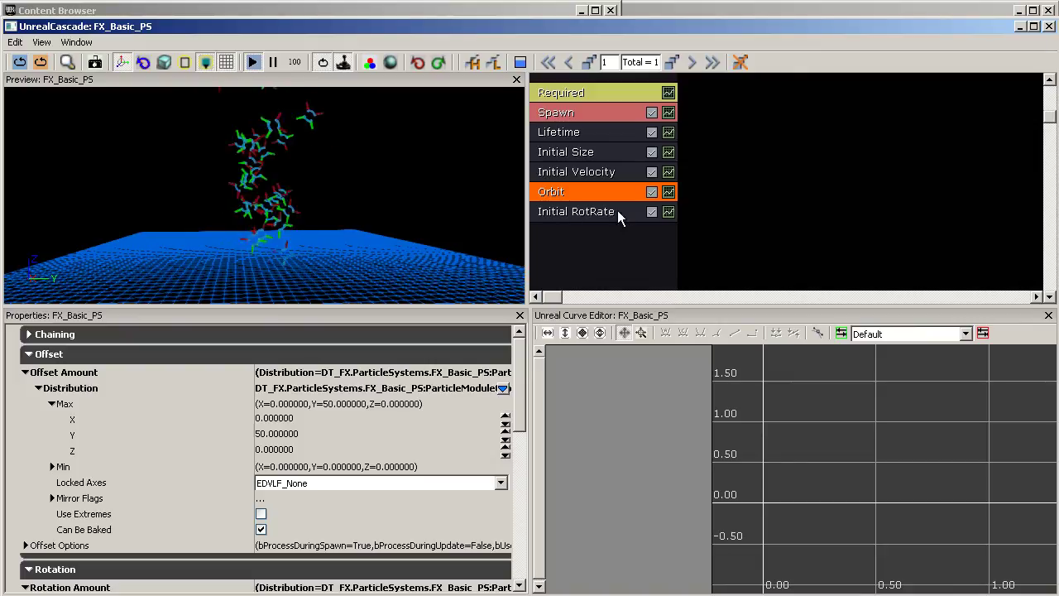
drag(585, 194, 586, 230)
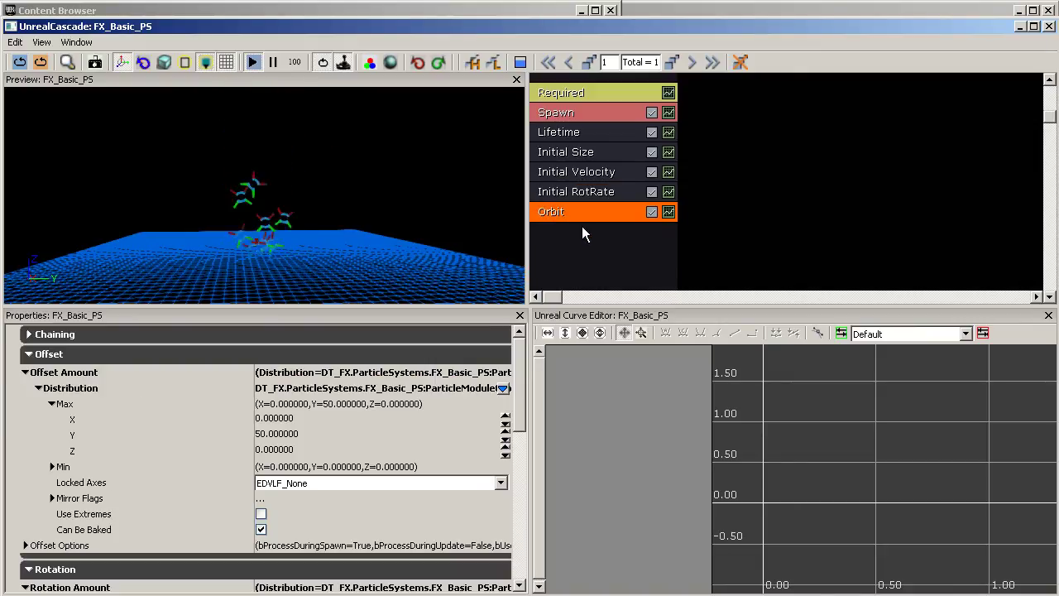